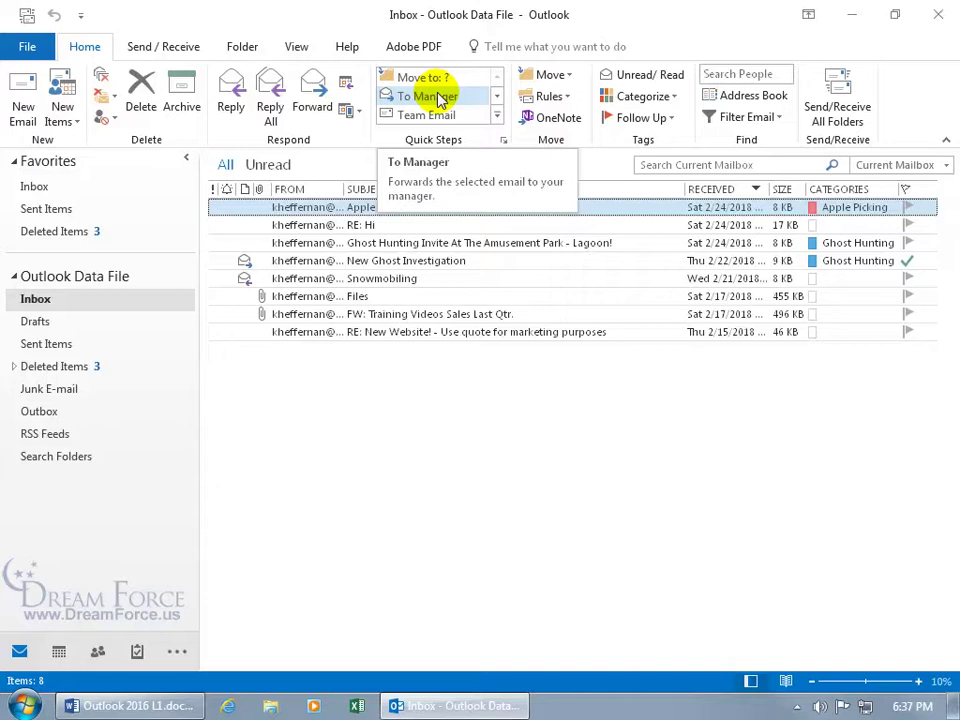
Create a new quick step from the gallery, replacing 'My Quick Step' with the name High Importance
left_click(497, 118)
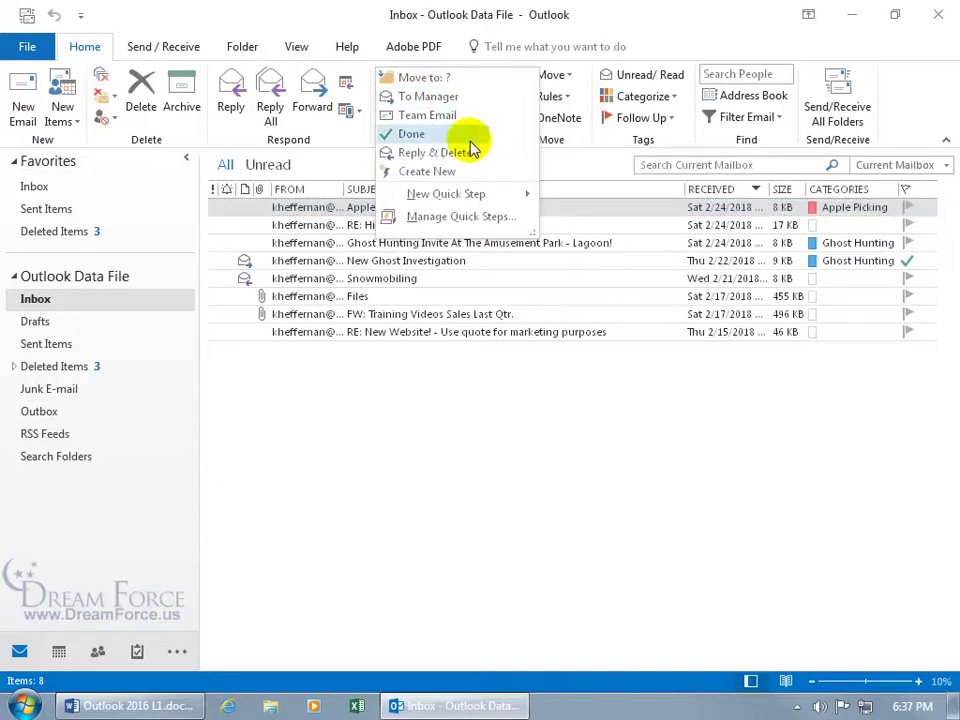
left_click(427, 176)
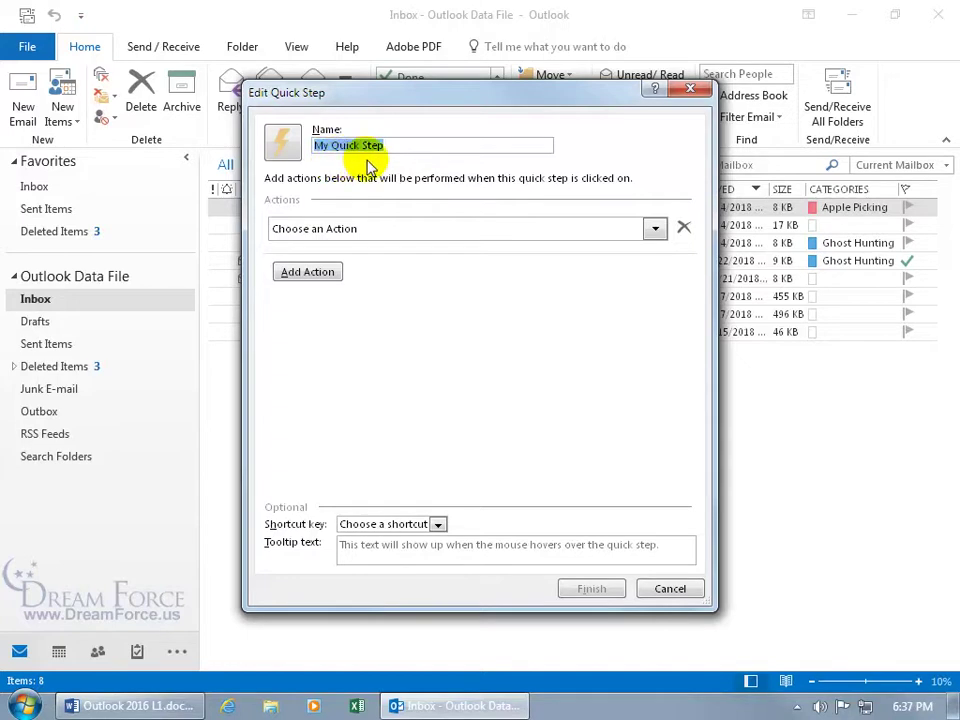
key("BackSpace")
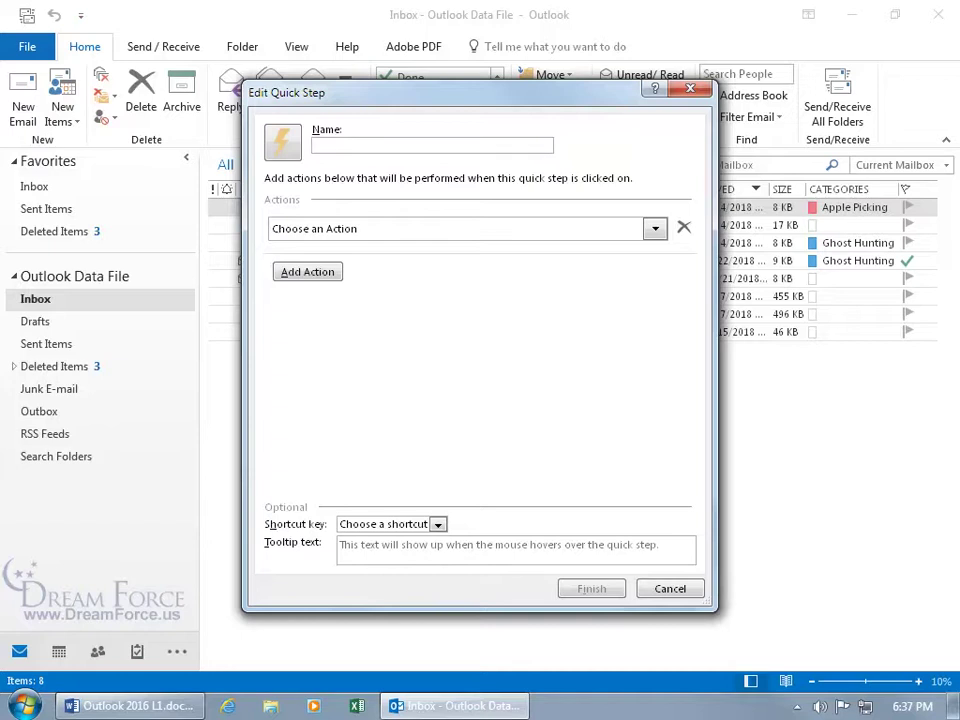
type("High Importance")
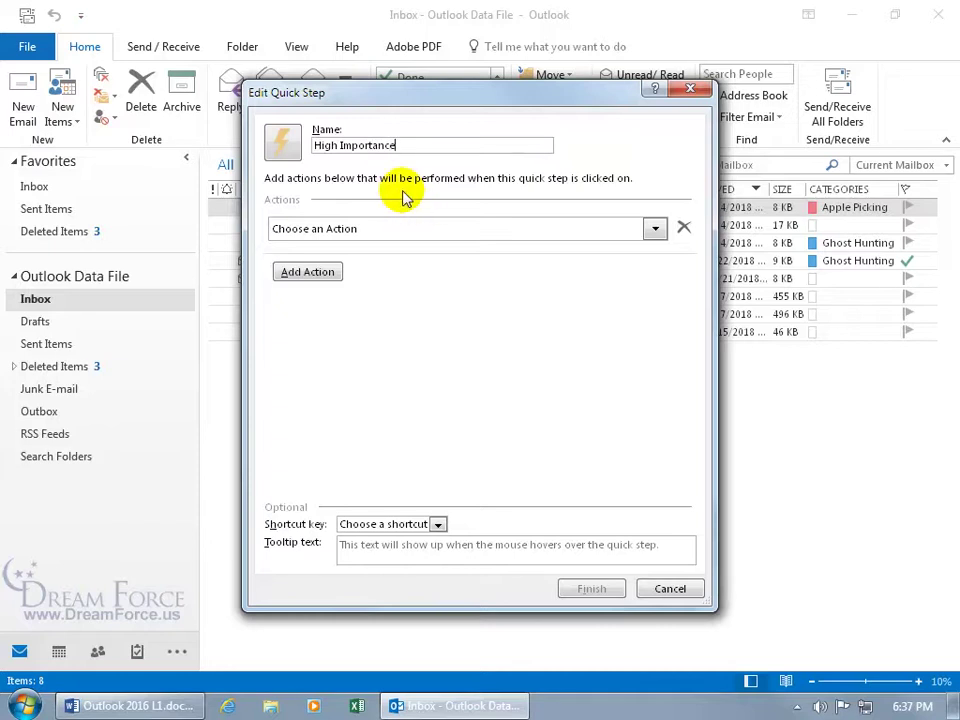
Choose the smiley-face icon for the High Importance quick step
left_click(289, 150)
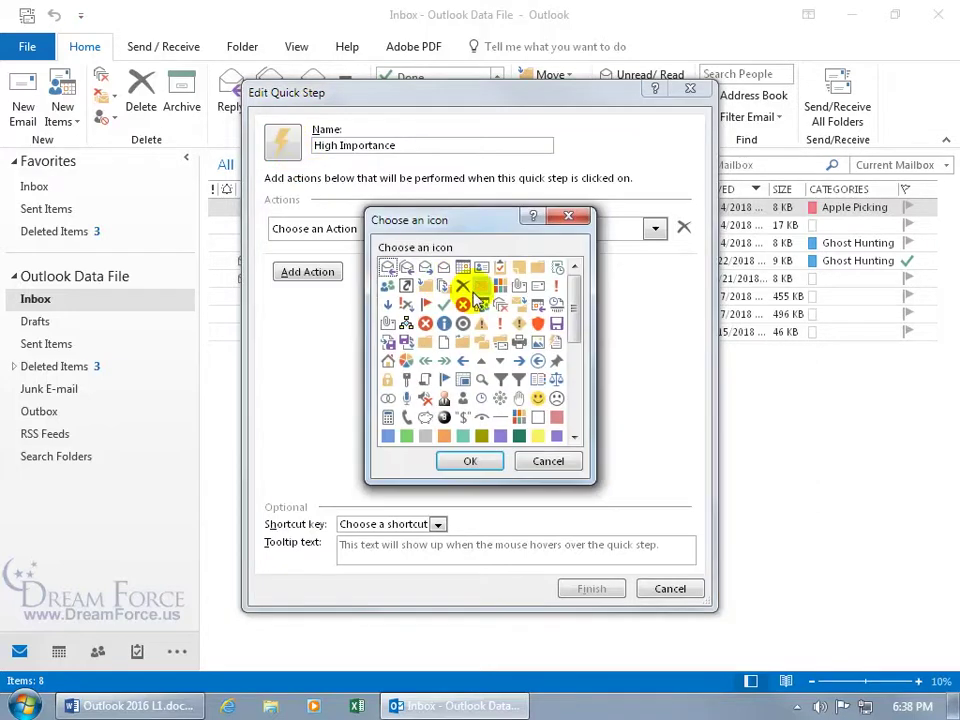
mouse_move(574, 302)
left_mouse_down()
mouse_move(580, 402)
mouse_move(574, 318)
left_mouse_up()
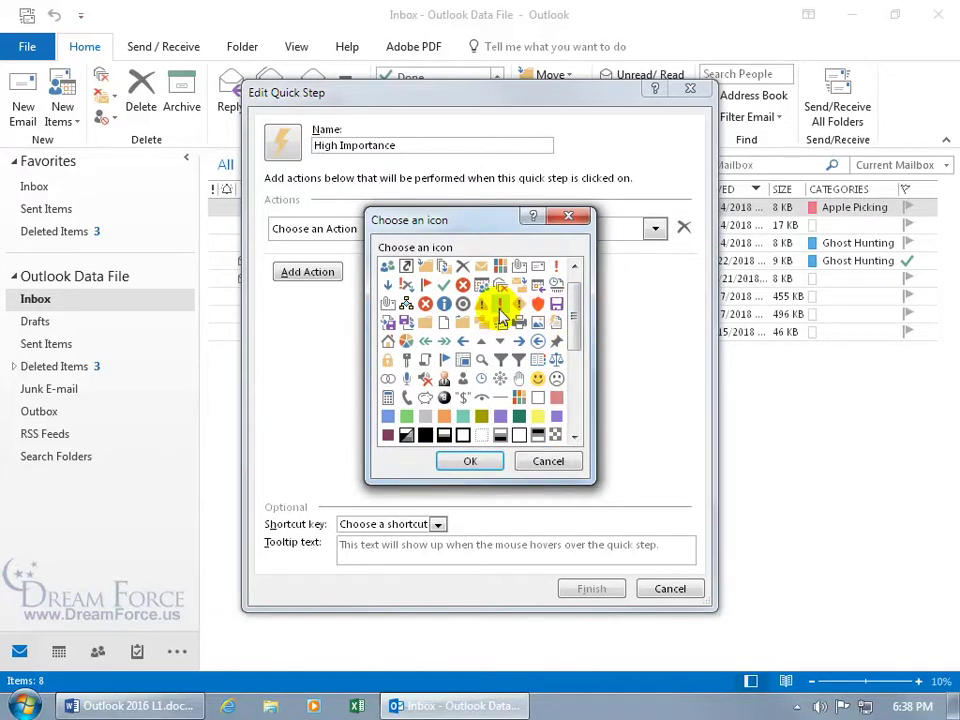
left_click(539, 382)
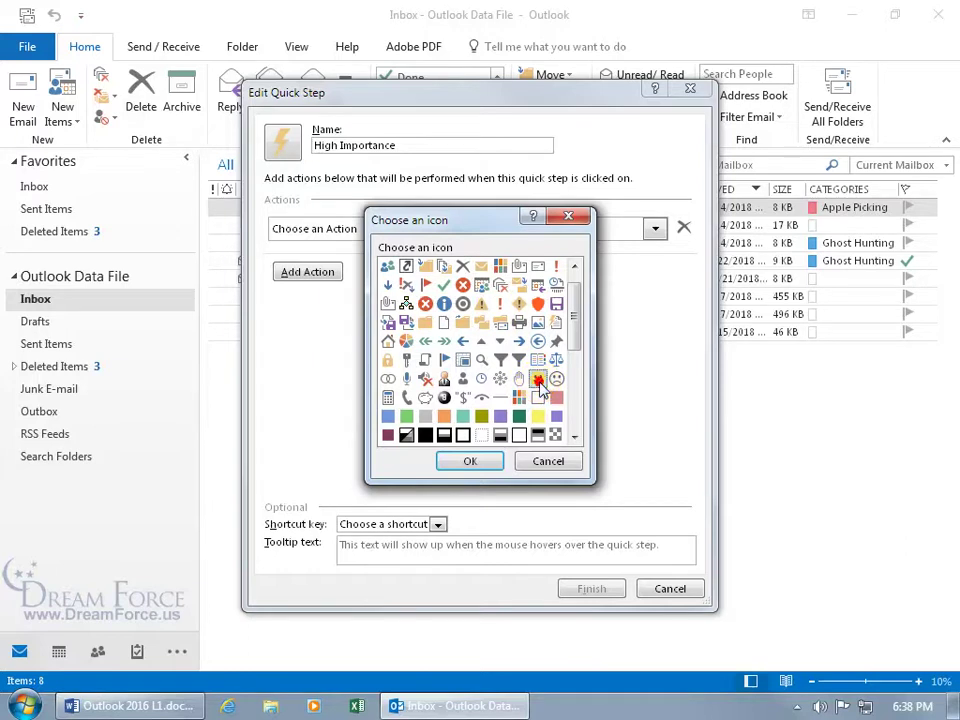
left_click(488, 459)
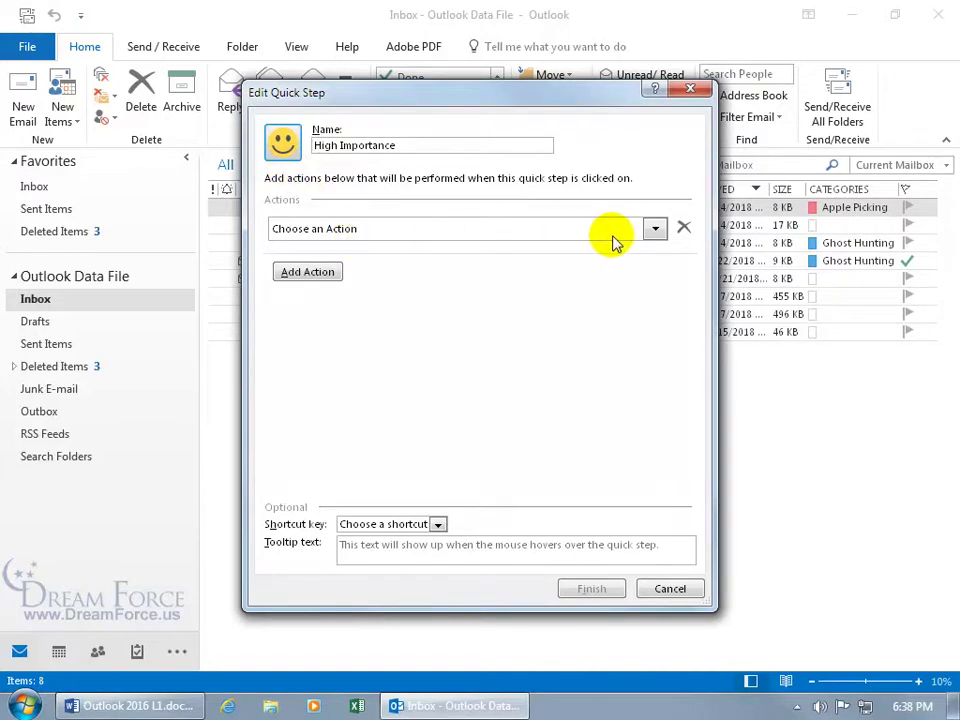
Set the quick step's first action to Forward from the Respond actions
left_click(655, 229)
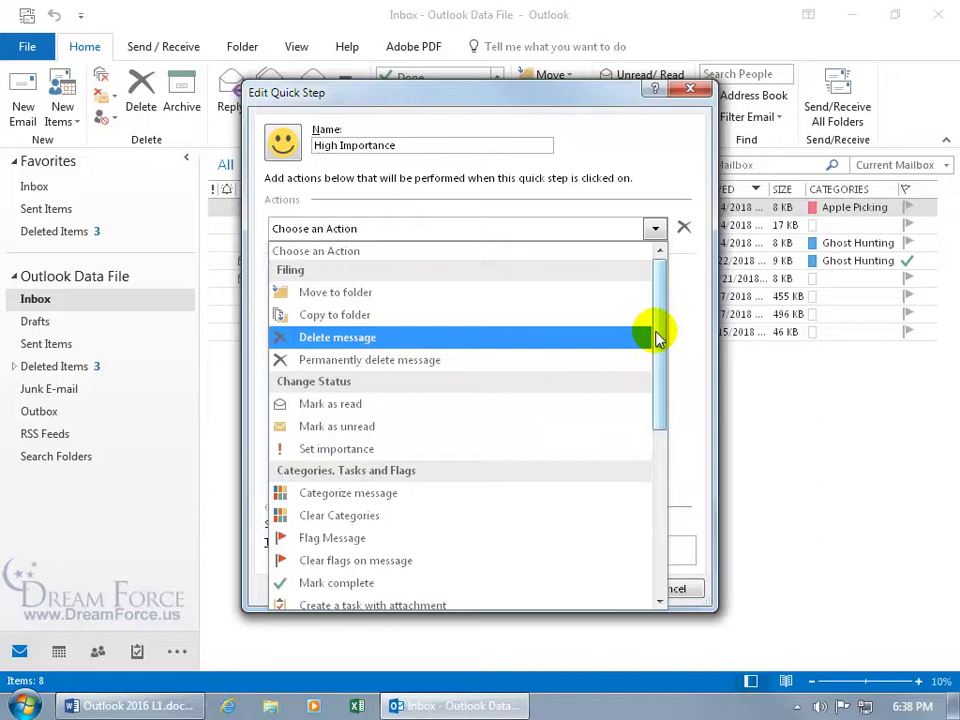
left_click_drag(658, 332, 668, 488)
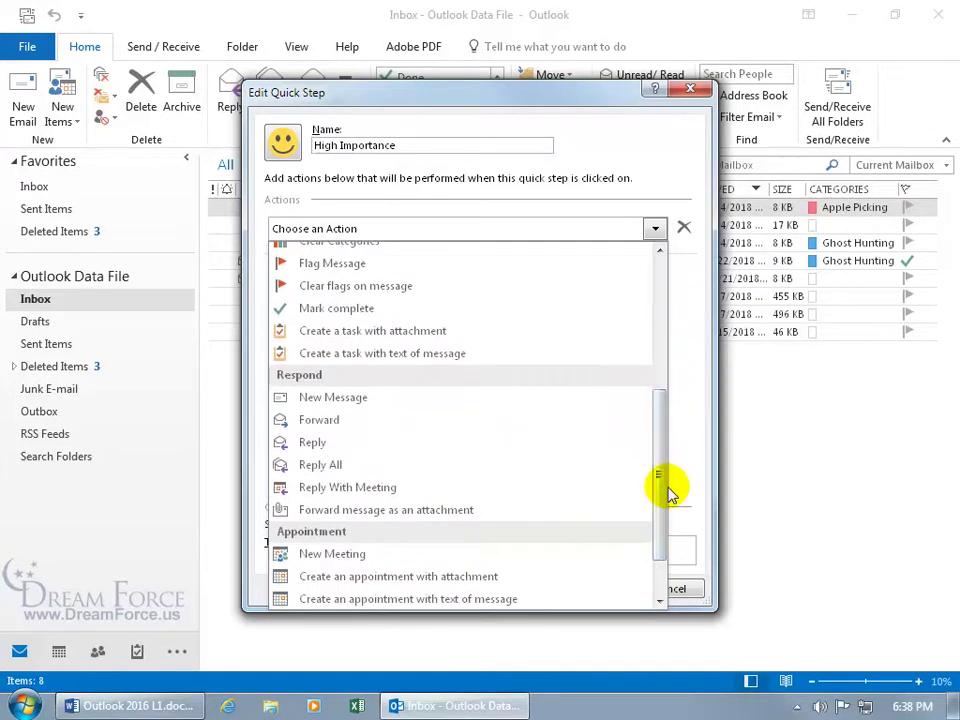
left_click(335, 427)
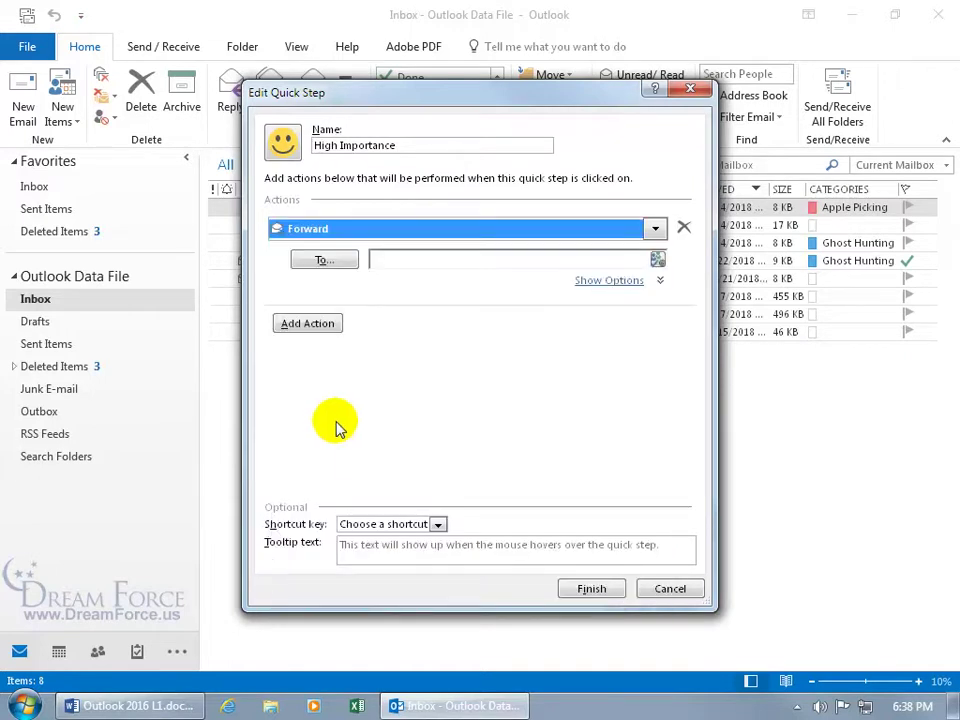
left_click_drag(462, 102, 463, 168)
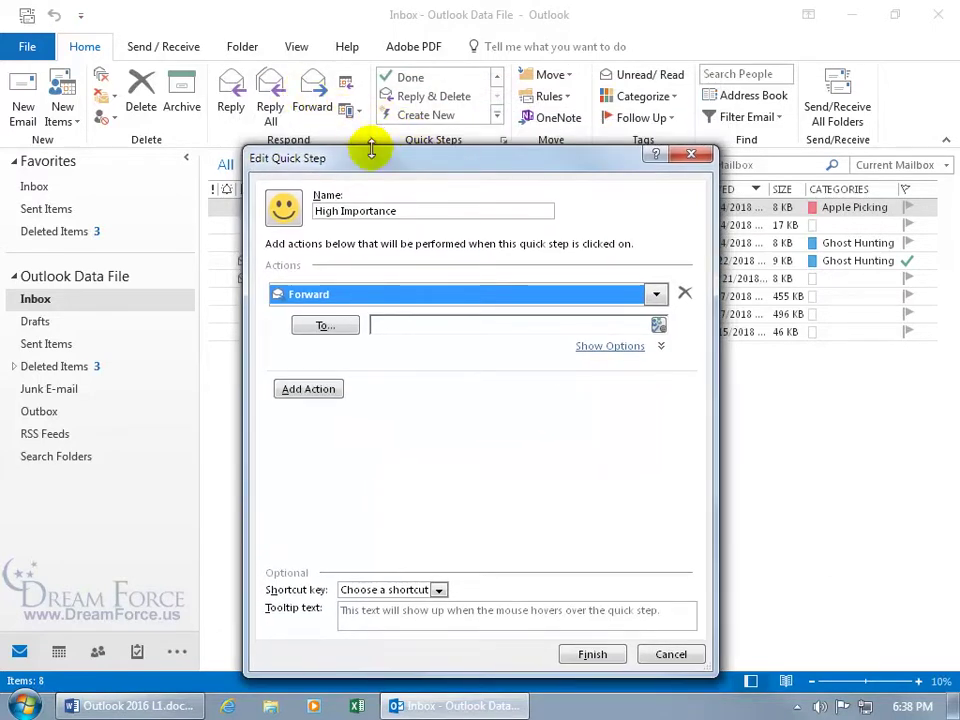
left_click_drag(380, 160, 372, 115)
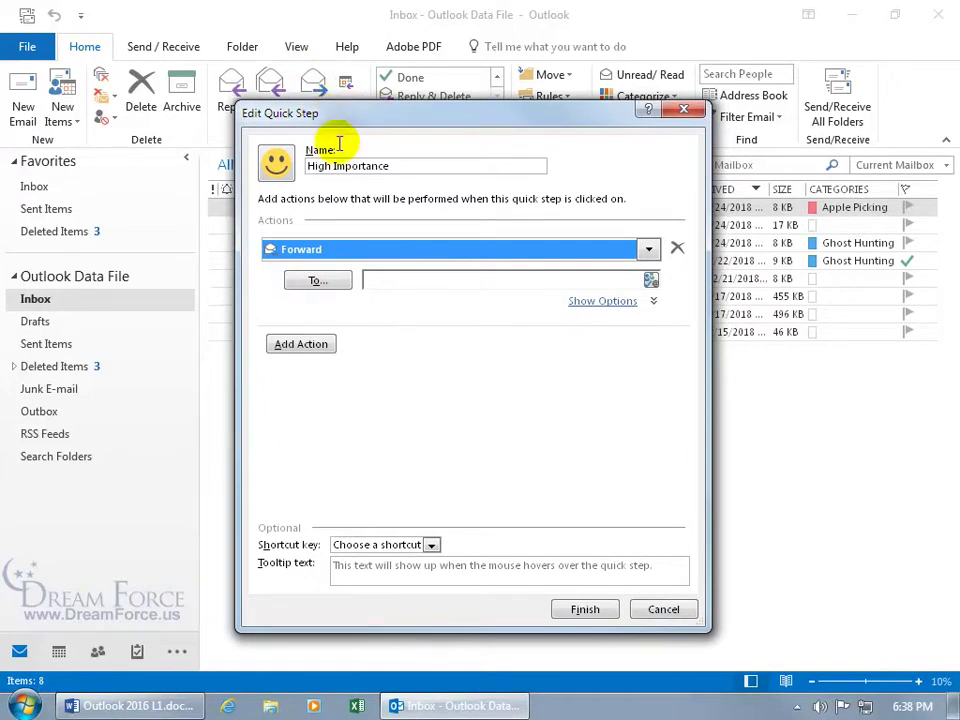
Review Forward's Subject, Flag and Importance options without changing them, then delete the Forward action
left_click(591, 301)
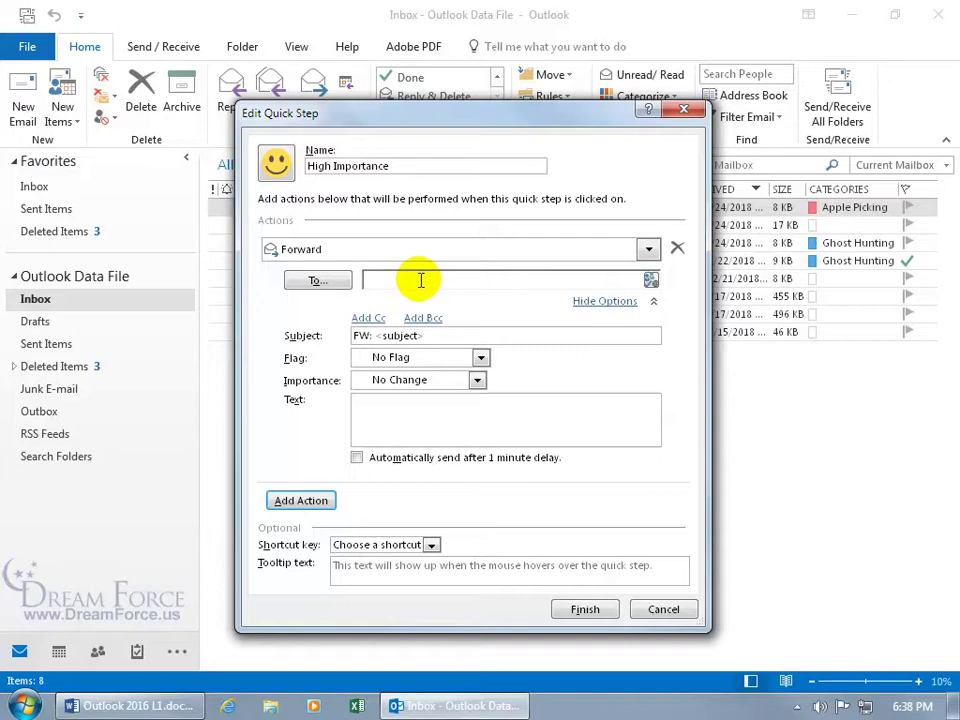
left_click(433, 335)
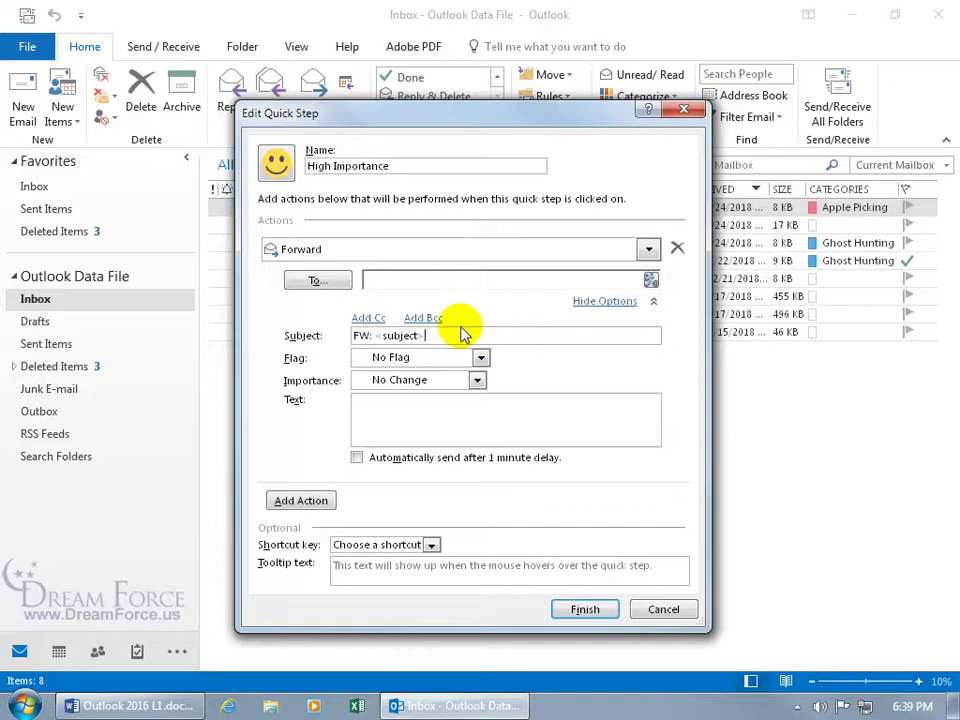
left_click(481, 358)
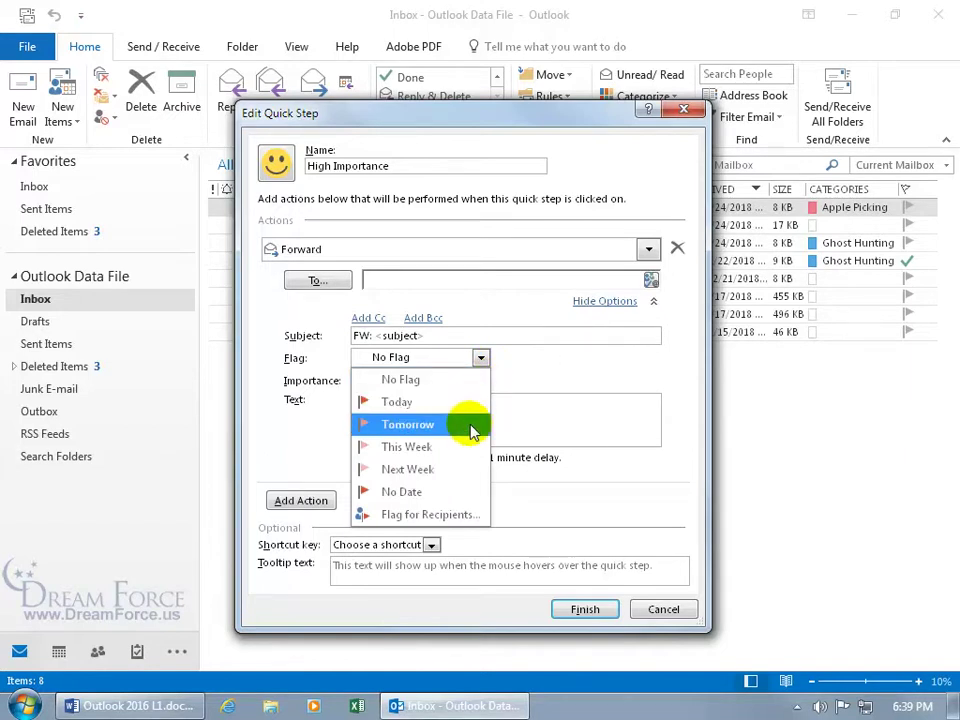
left_click(523, 371)
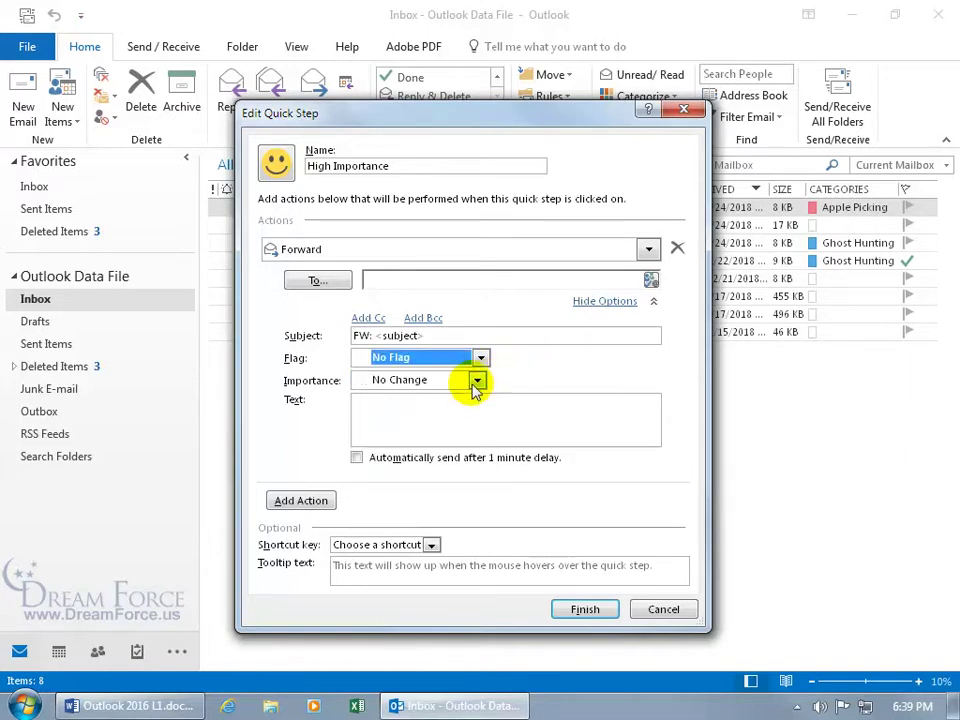
left_click(477, 380)
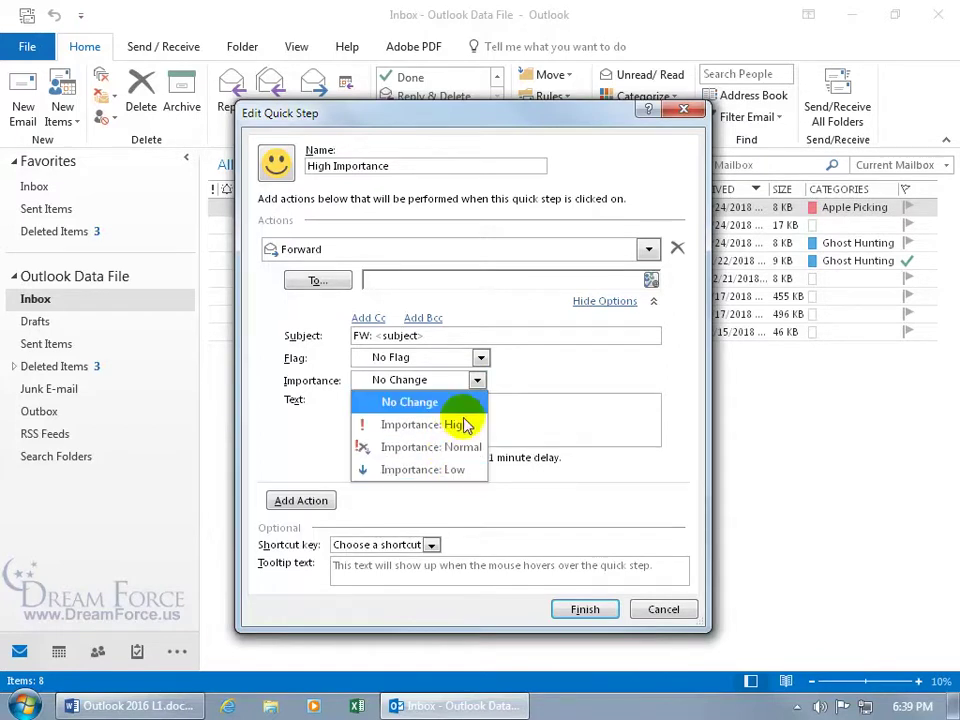
left_click(509, 373)
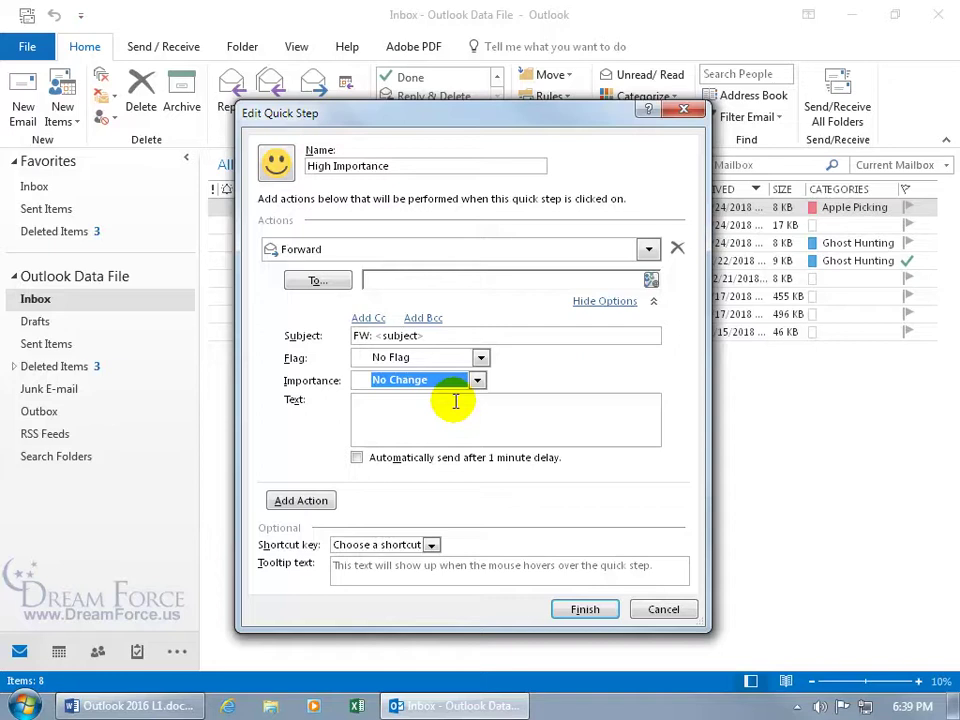
left_click(677, 247)
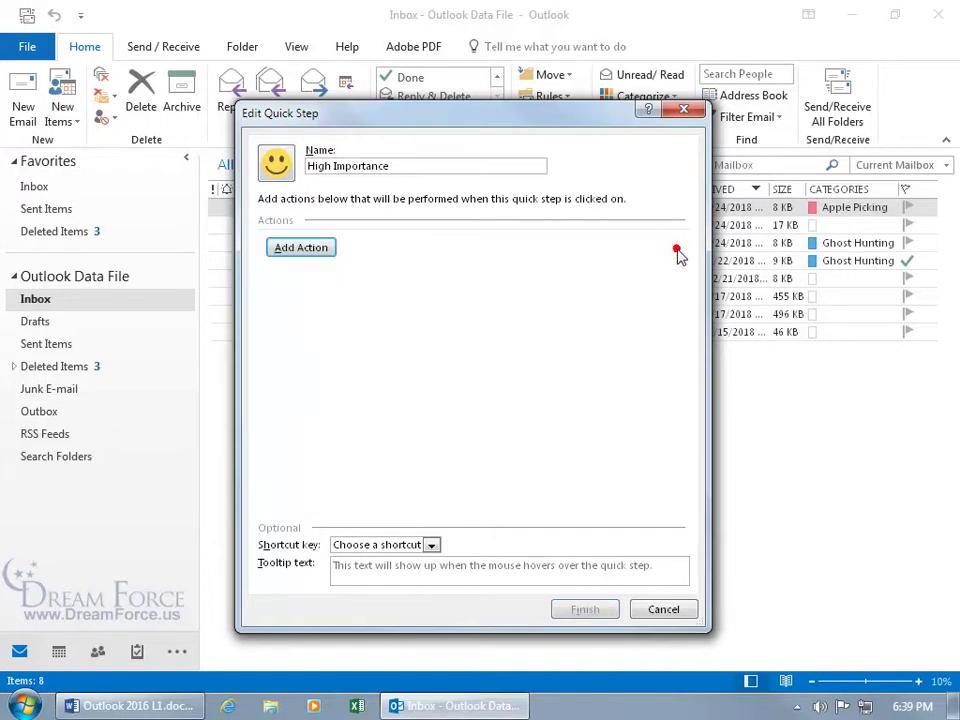
Add a Set importance action with Importance: High
left_click(313, 251)
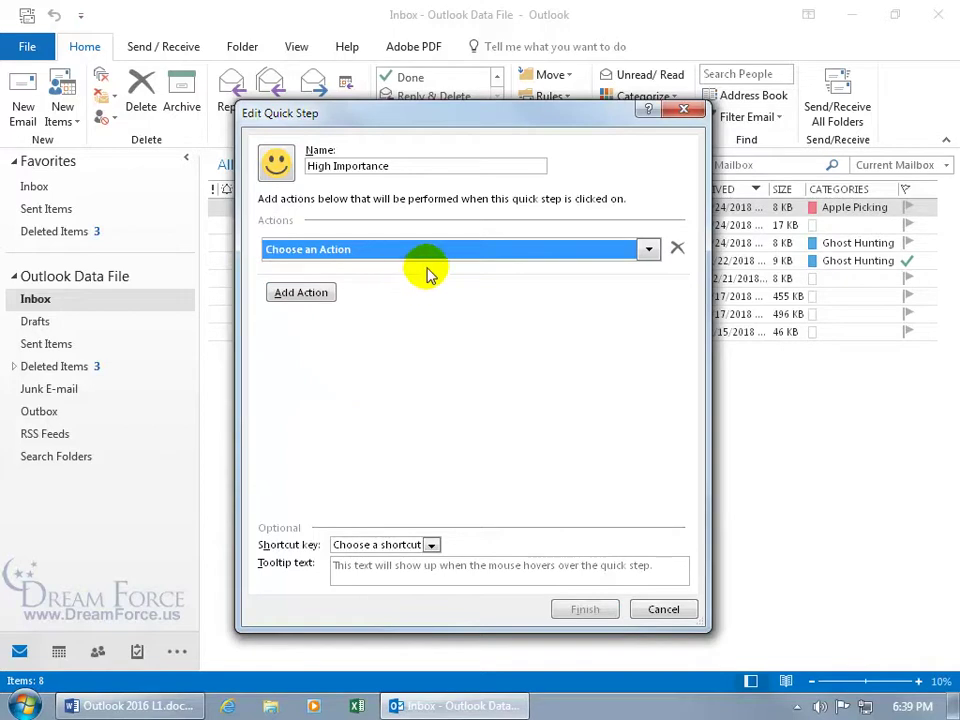
left_click(646, 249)
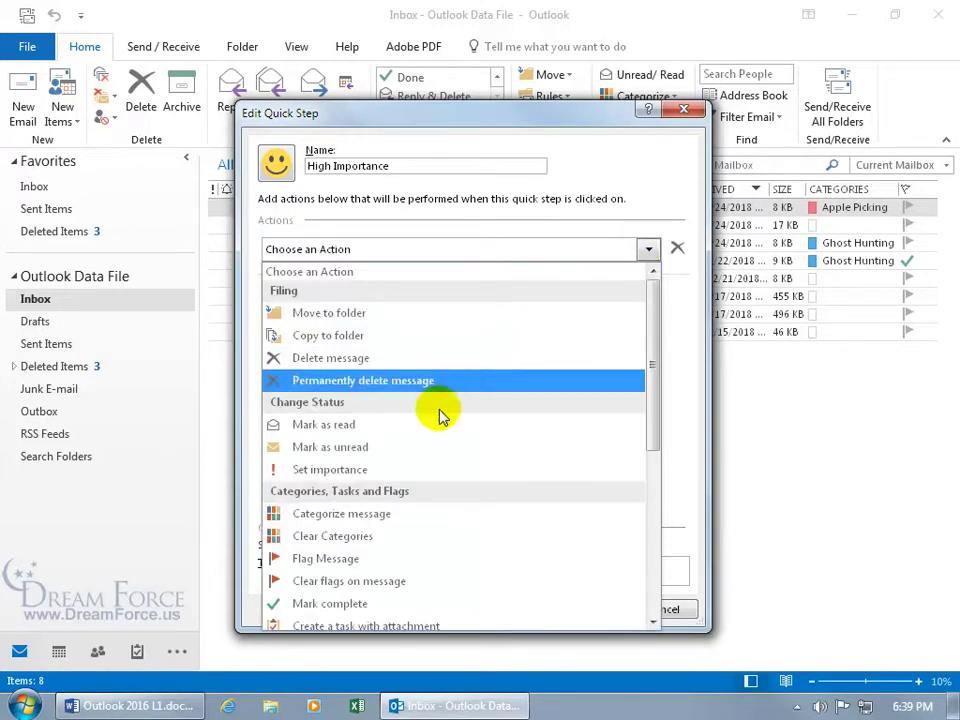
left_click(368, 469)
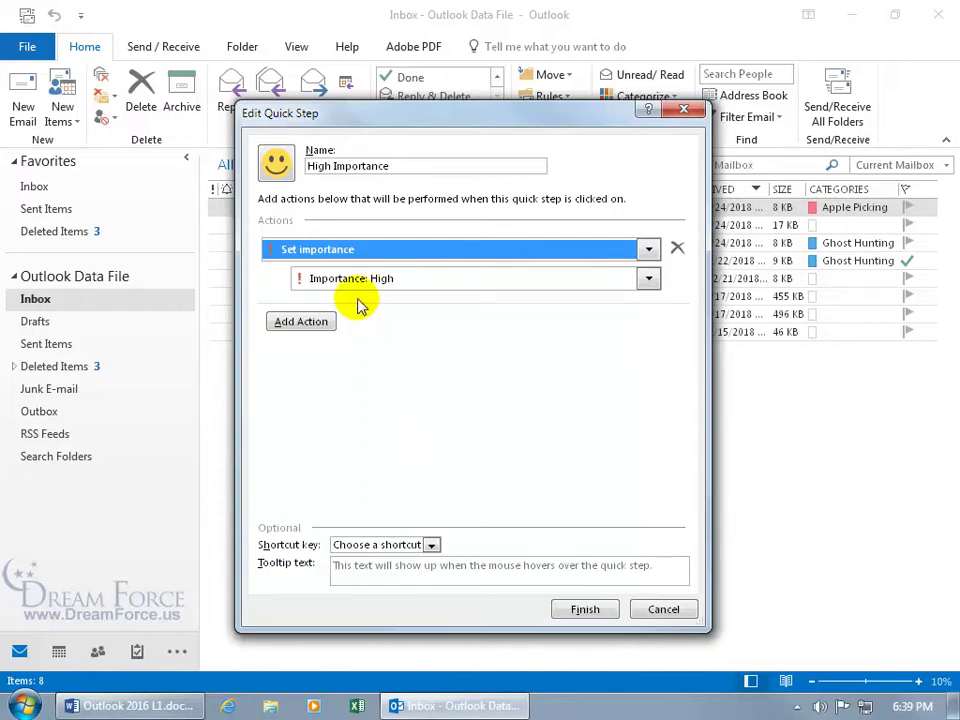
left_click(648, 280)
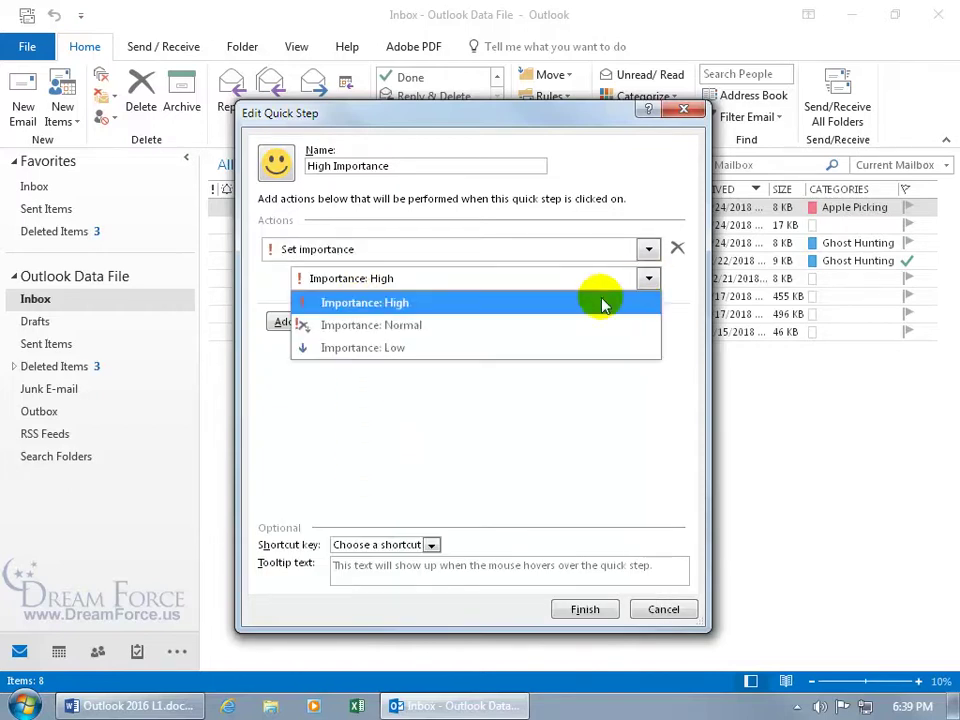
left_click(456, 304)
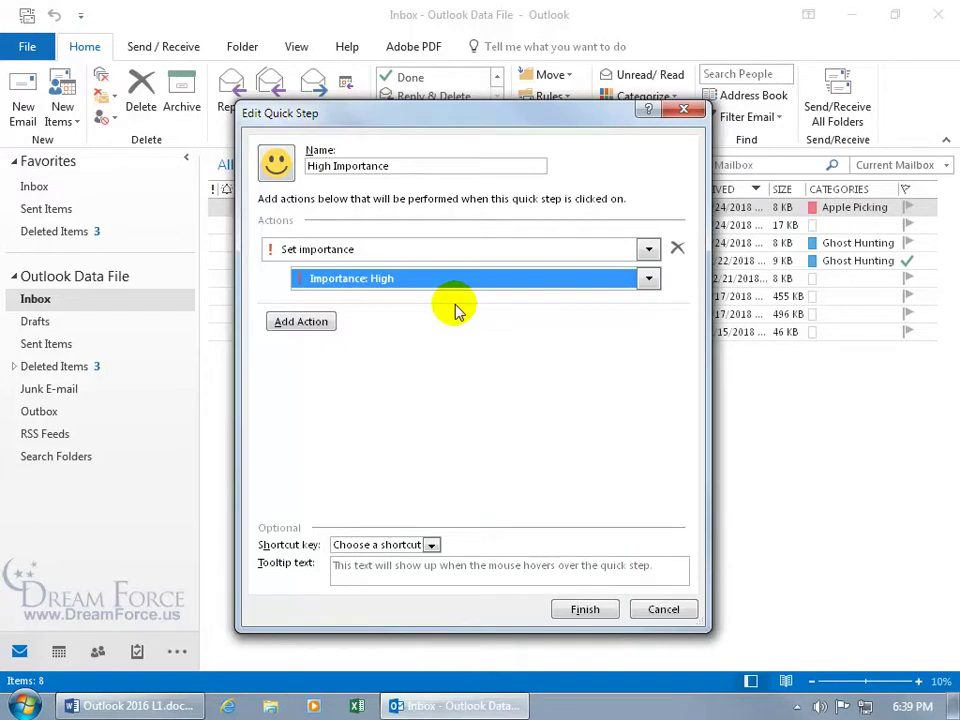
Add an extra action row, then remove it without choosing an action
left_click(318, 321)
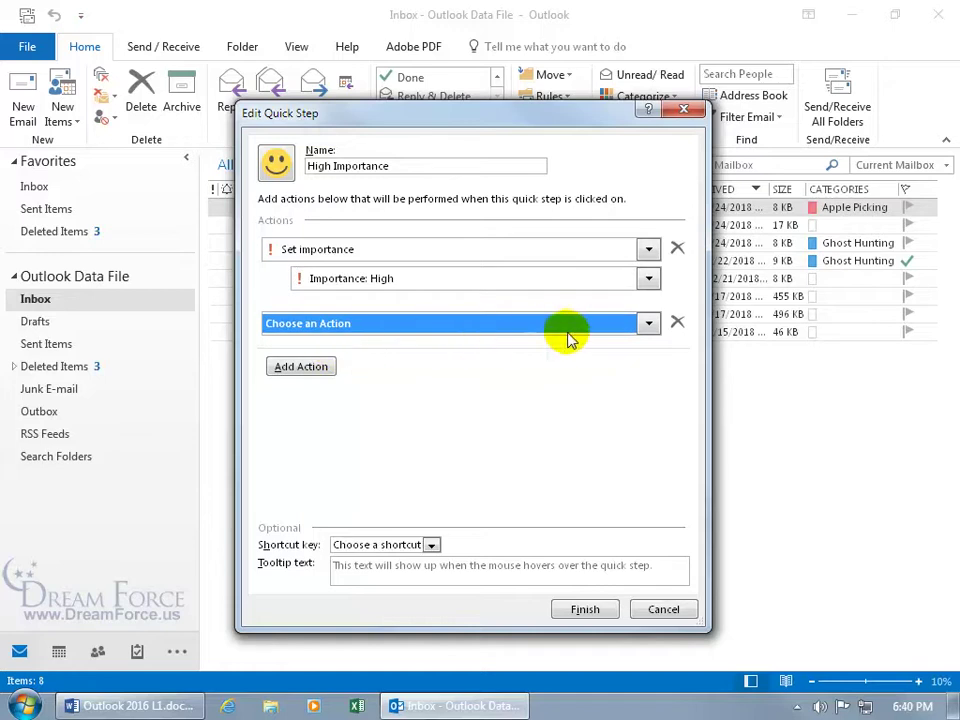
left_click(650, 325)
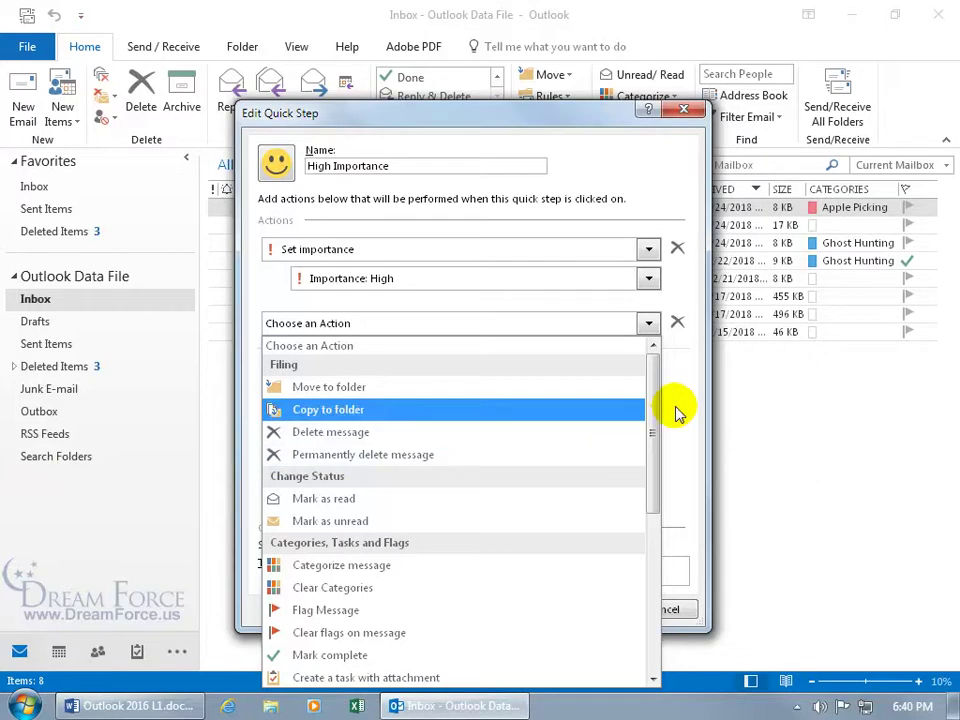
left_click(675, 409)
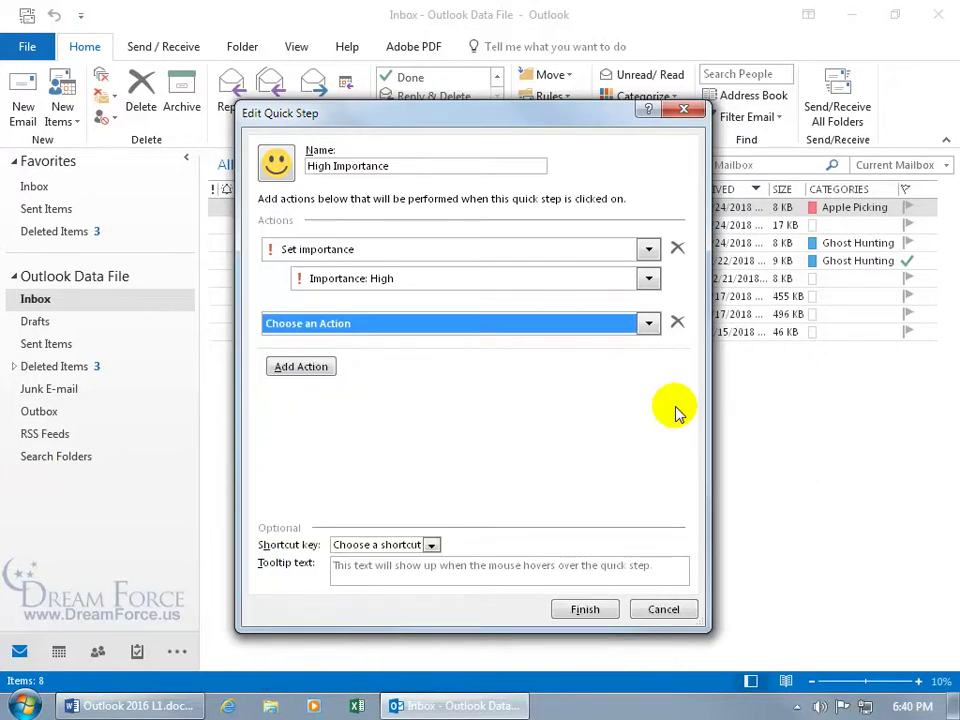
left_click(678, 323)
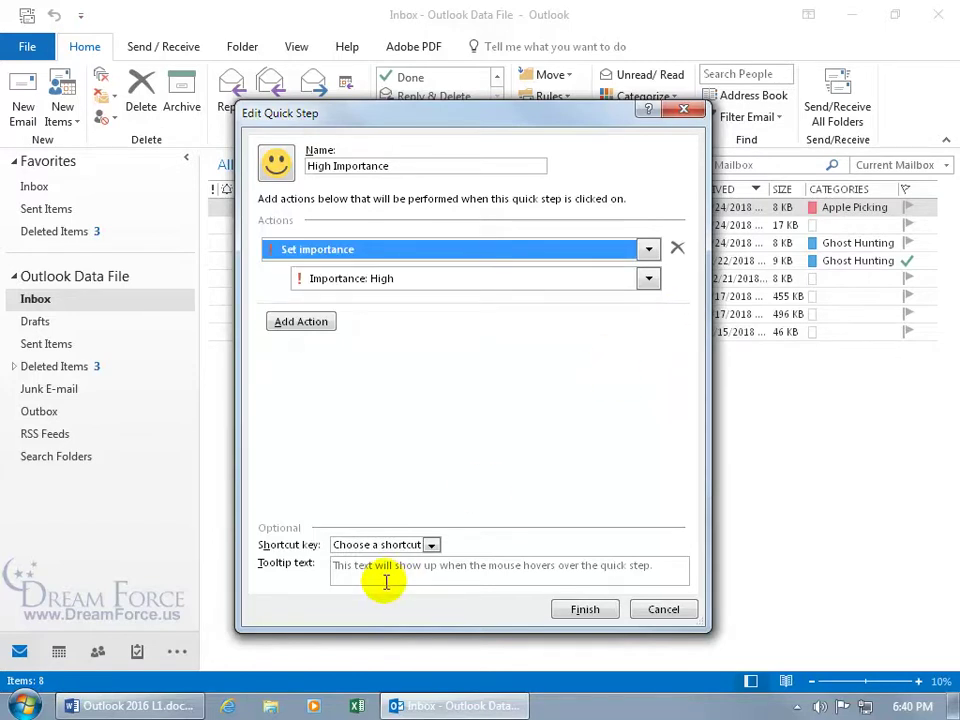
Leave the shortcut key unset, add the tooltip 'This will set the selected message as being of high importance...' and finish
left_click(433, 545)
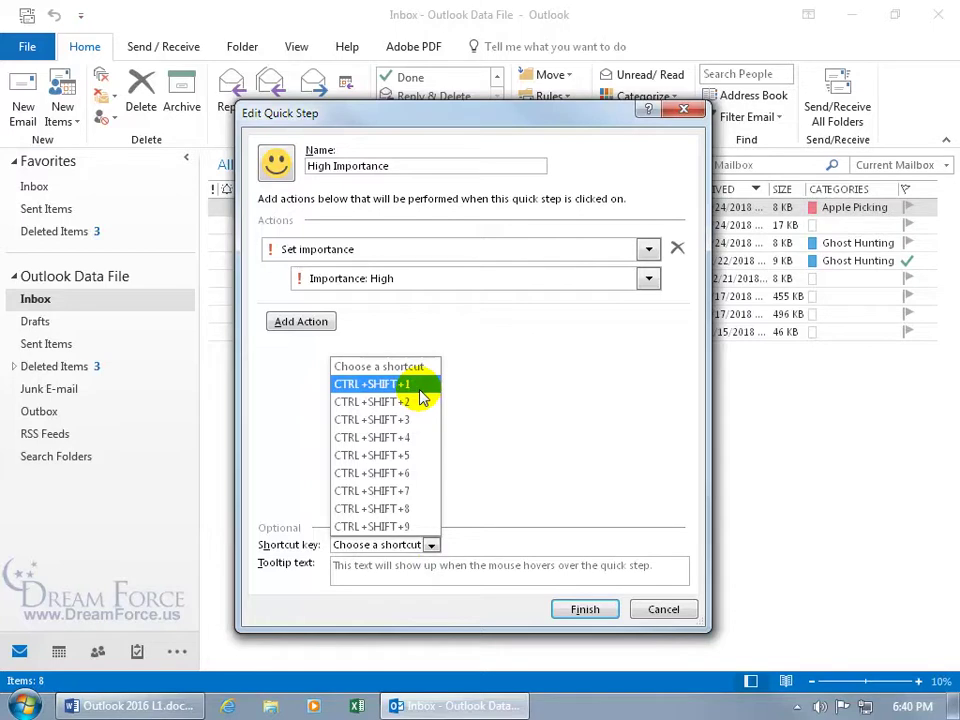
left_click(488, 390)
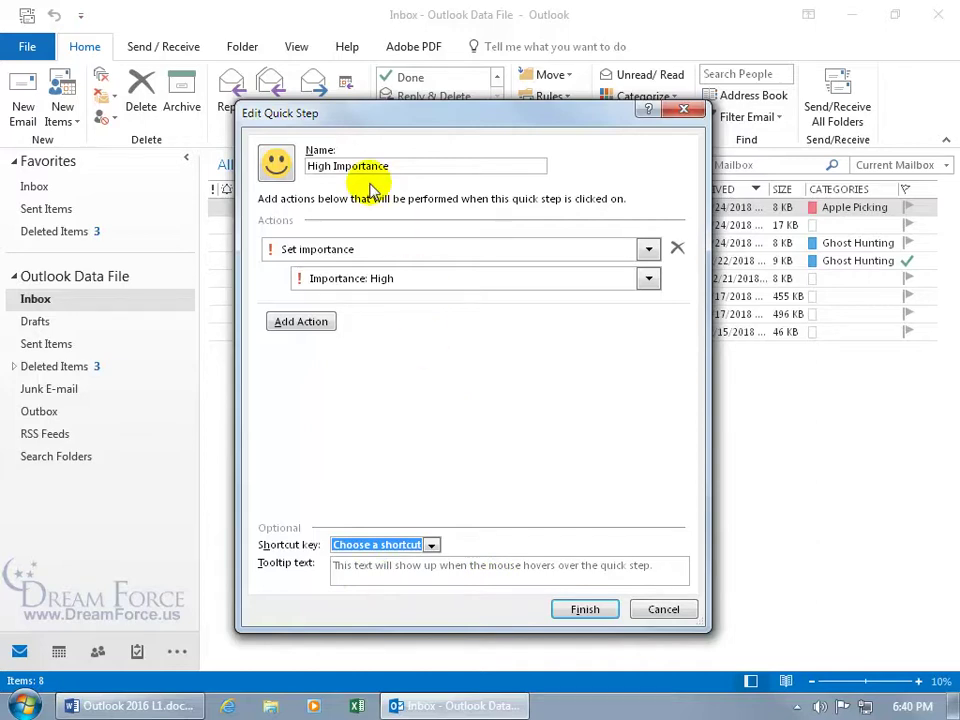
left_click(386, 568)
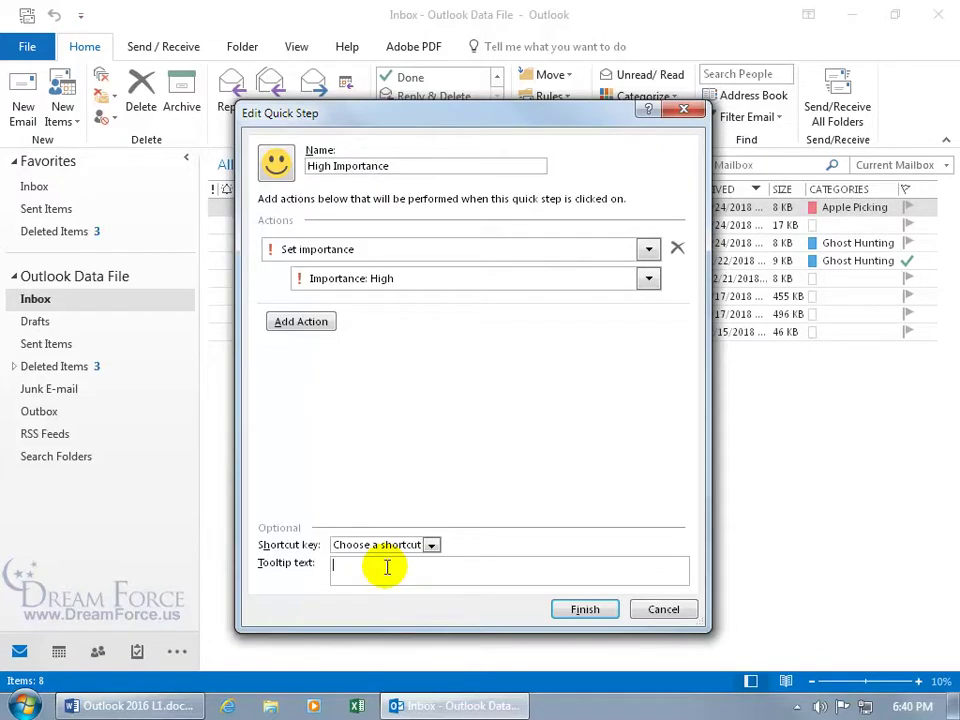
type("This will set the selected message as being of high importance.  Must take action on this AS")
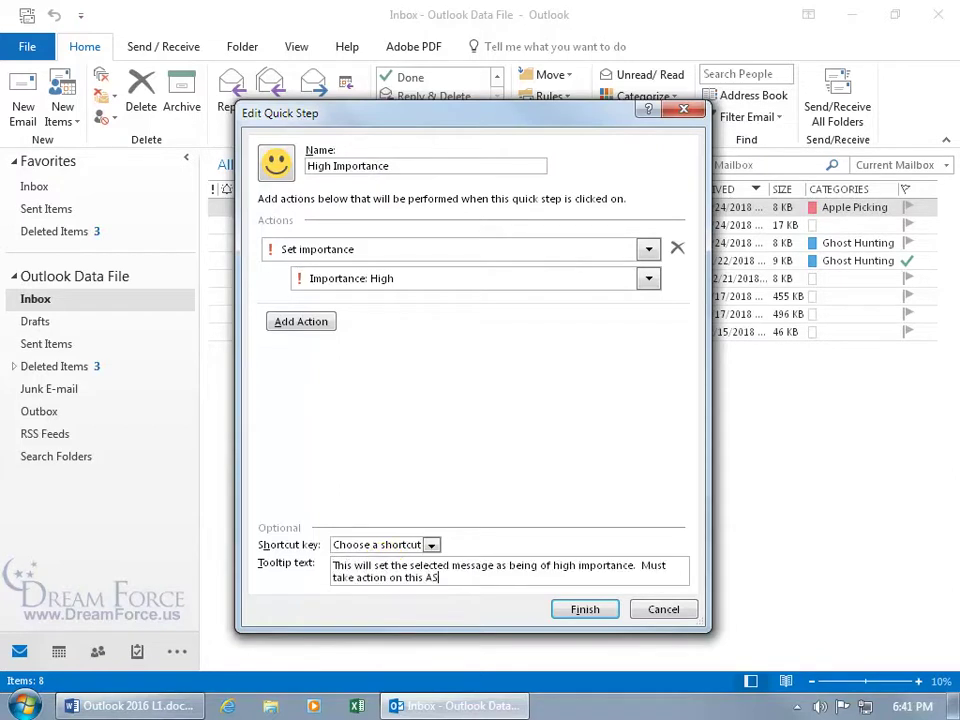
type("AP!")
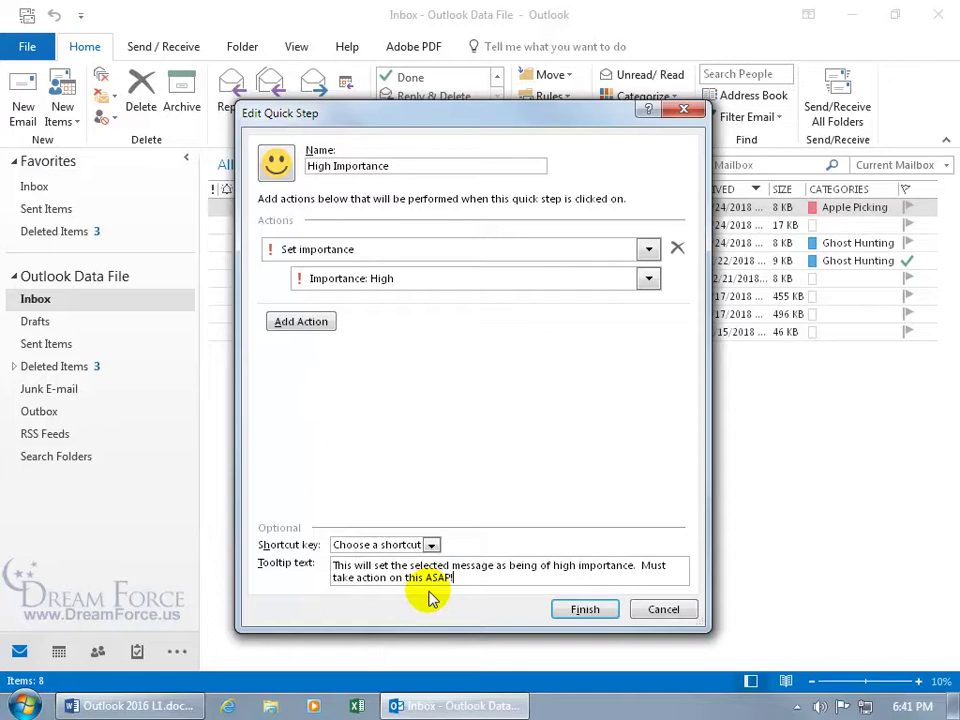
left_click(588, 611)
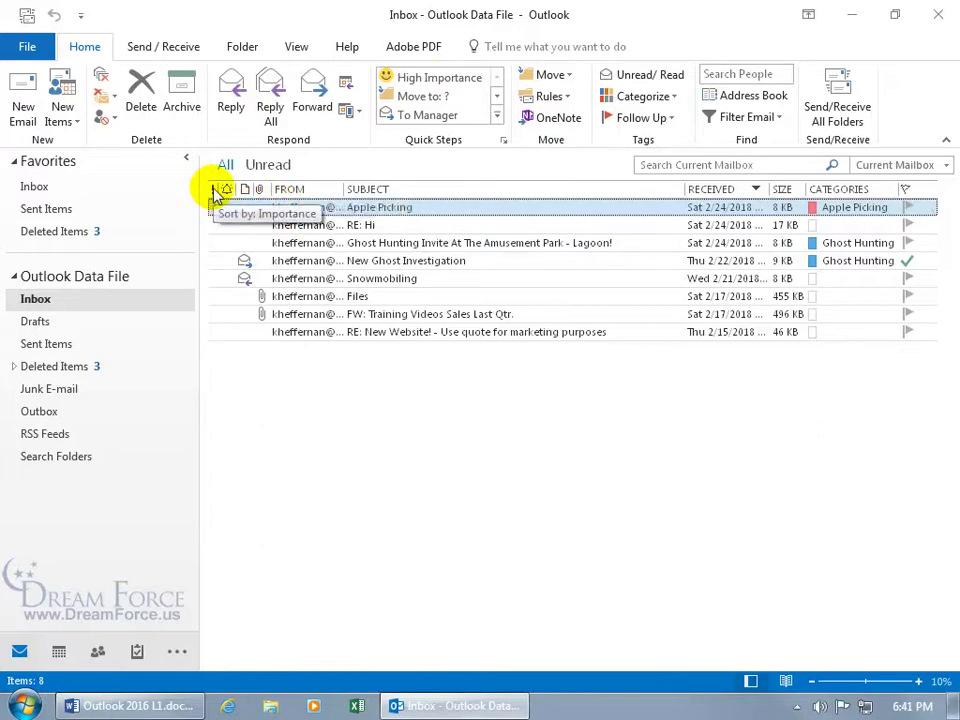
Apply High Importance to the Apple Picking message, then reset its importance to Normal and save on close
left_click(437, 79)
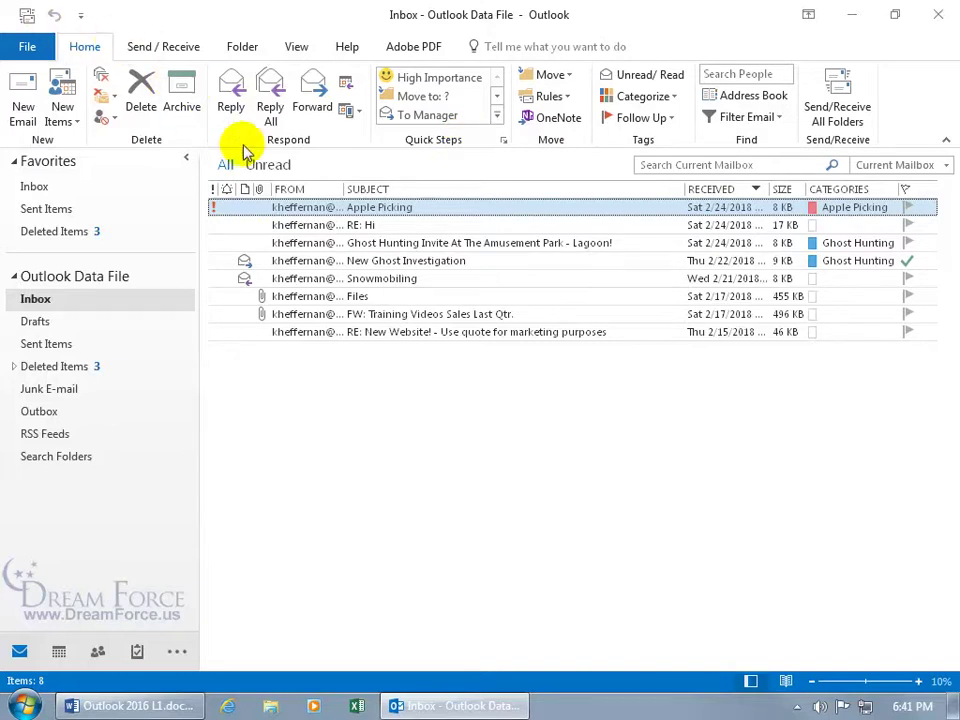
double_click(304, 208)
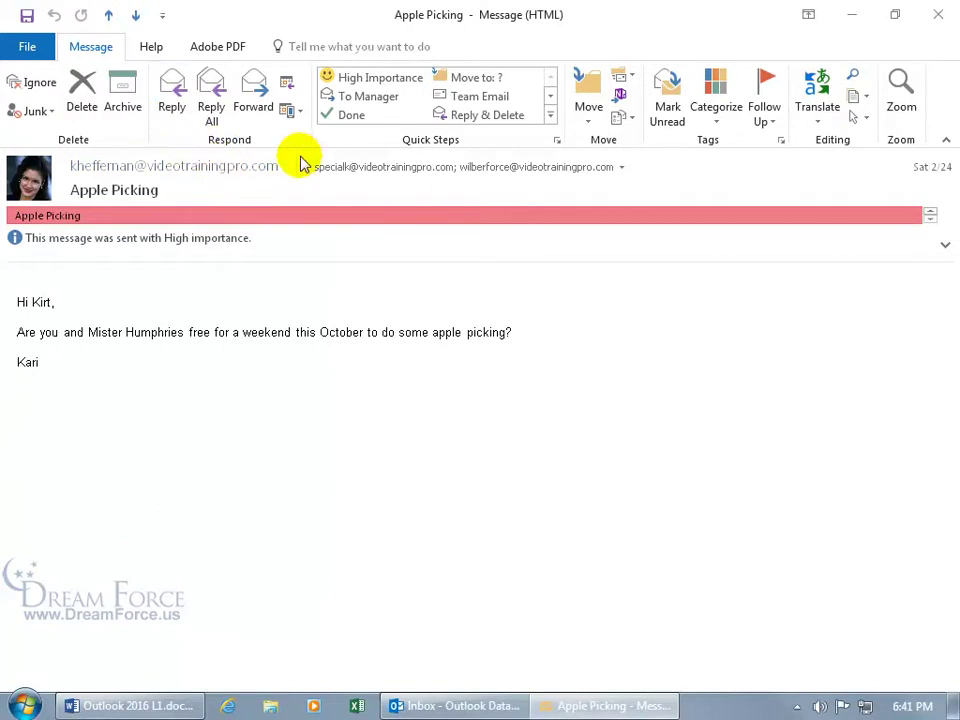
left_click(782, 142)
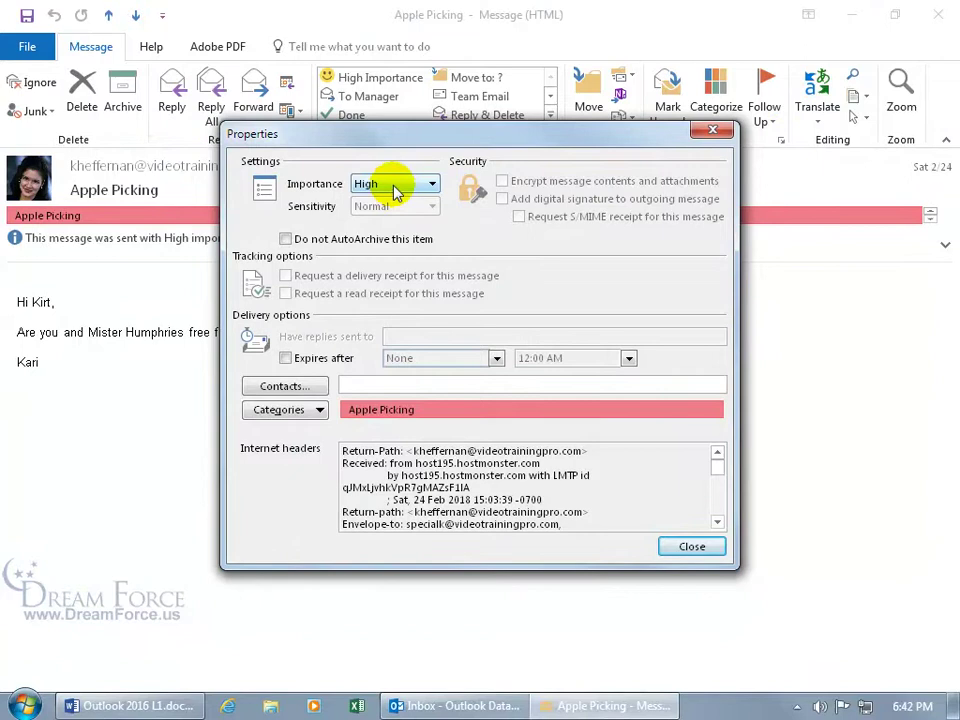
left_click(397, 188)
left_click(380, 209)
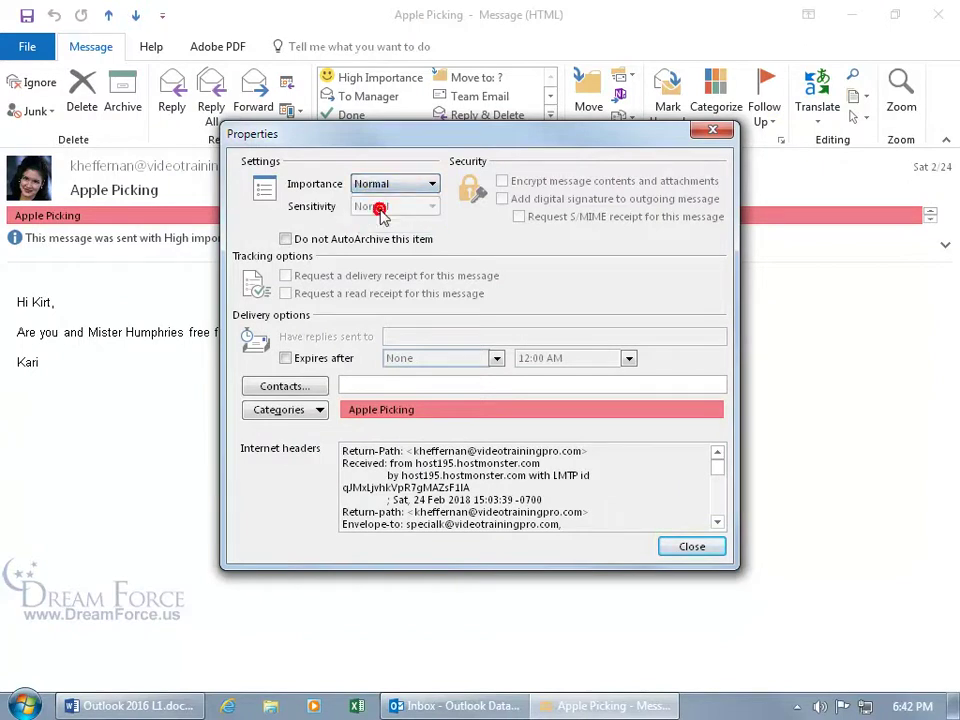
left_click(707, 548)
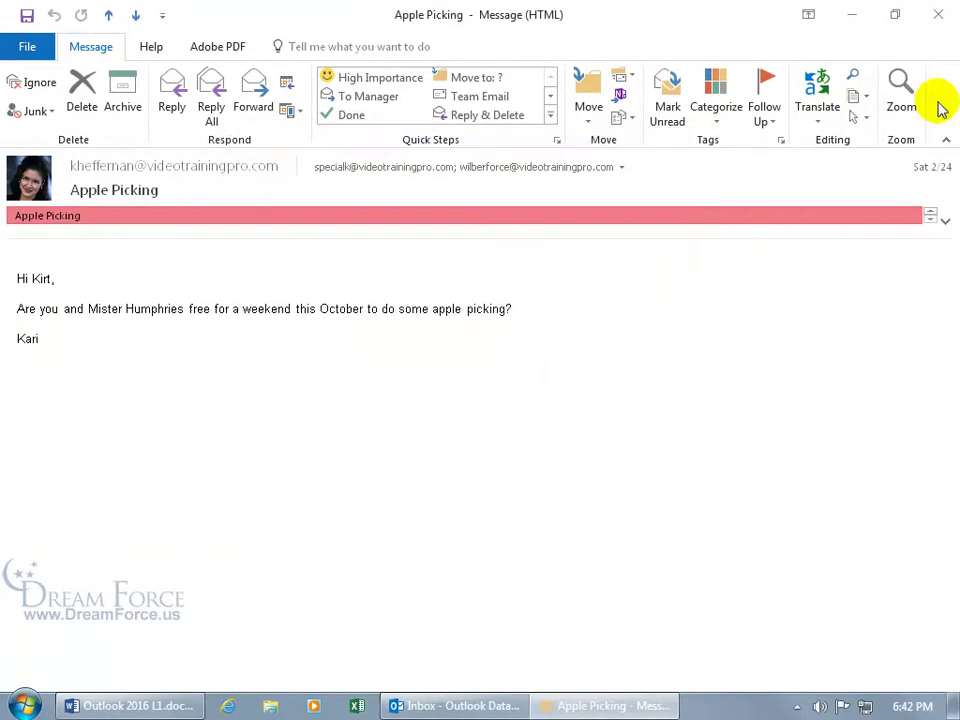
left_click(938, 16)
left_click(418, 419)
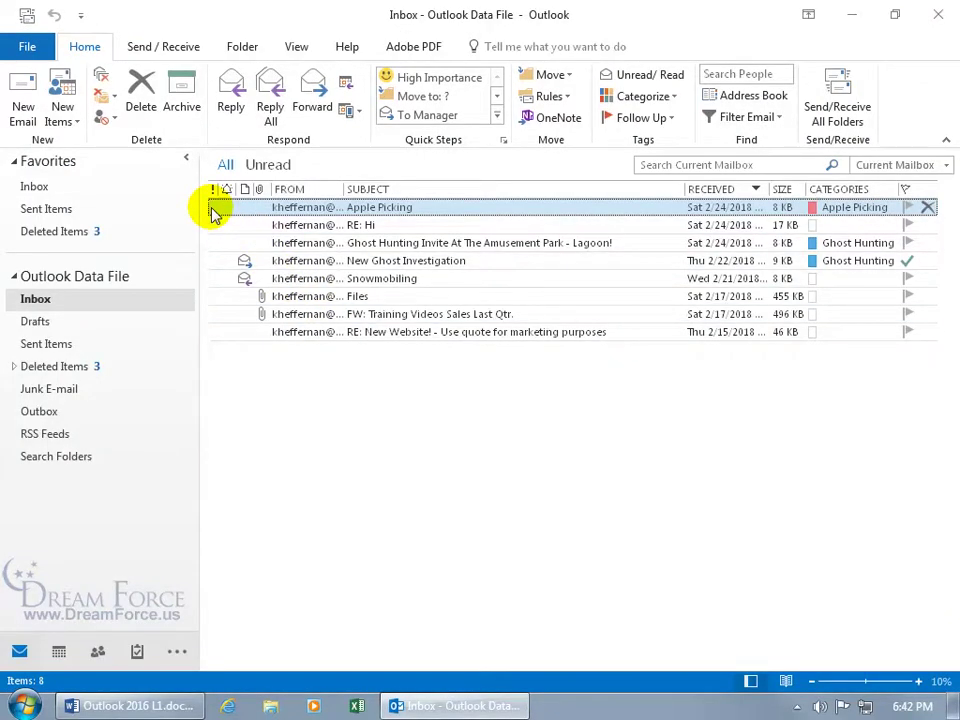
Choose Edit High Importance from the quick step's right-click menu
right_click(440, 81)
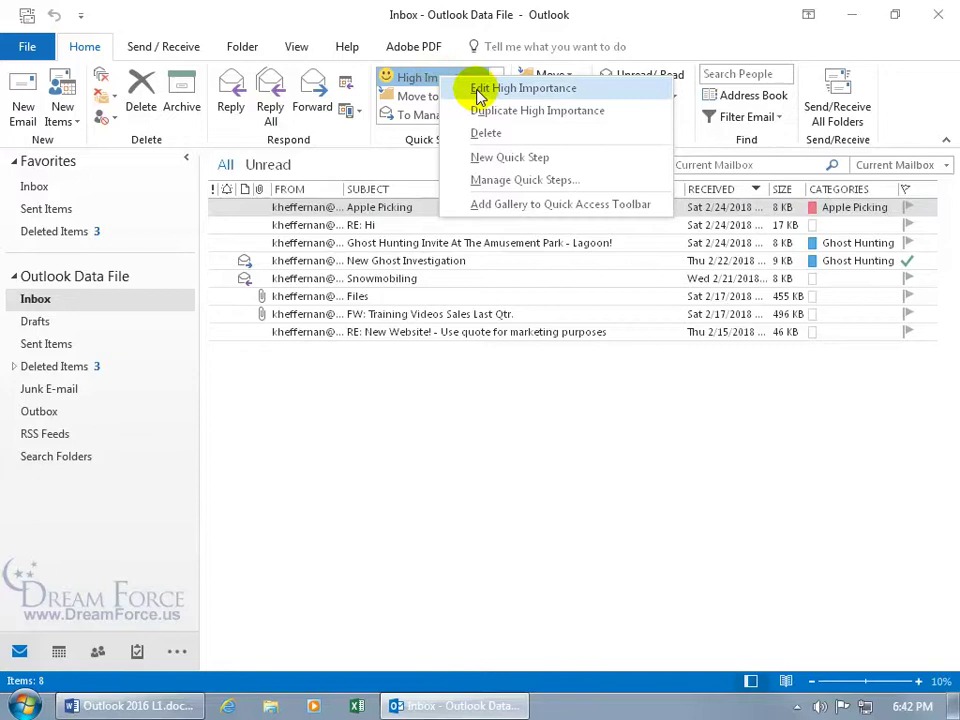
left_click(478, 95)
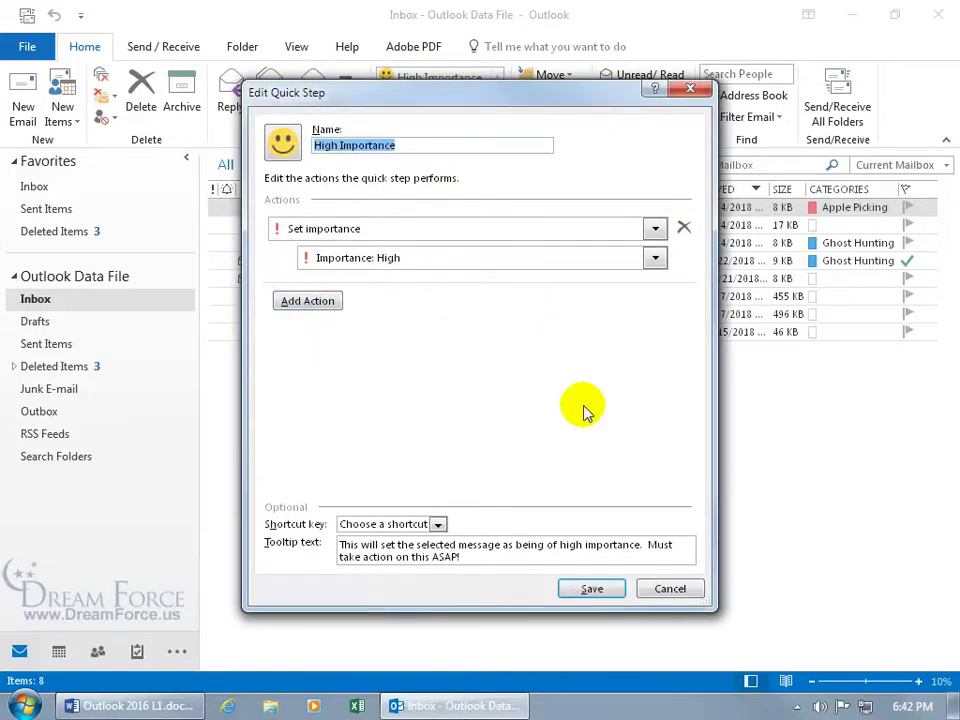
Cancel the Edit Quick Step dialog and right-click High Importance in the gallery again
left_click(664, 589)
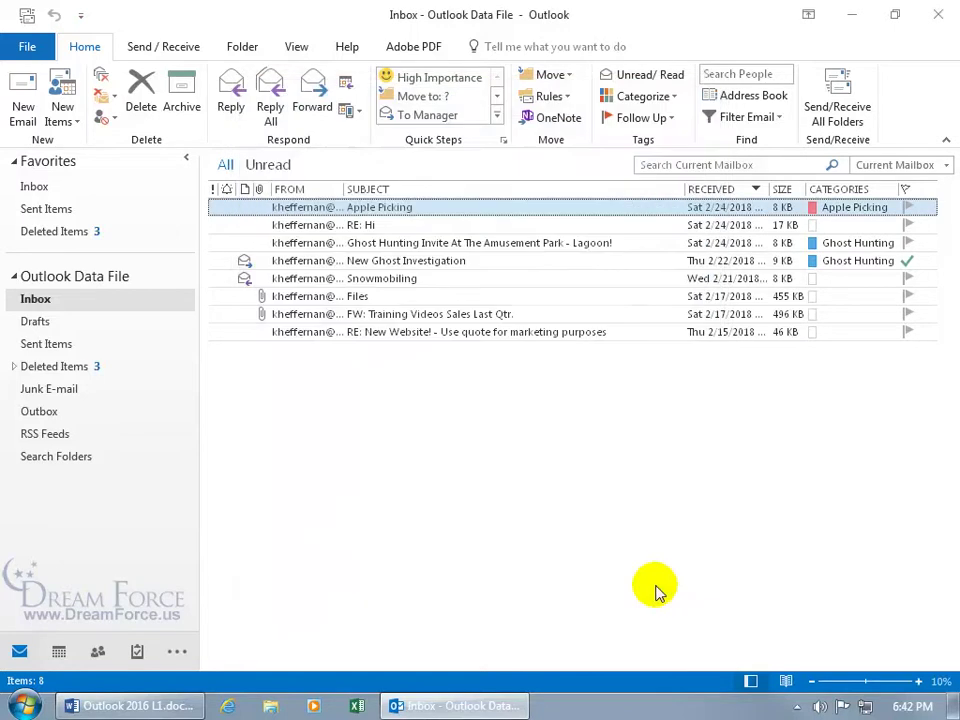
right_click(423, 81)
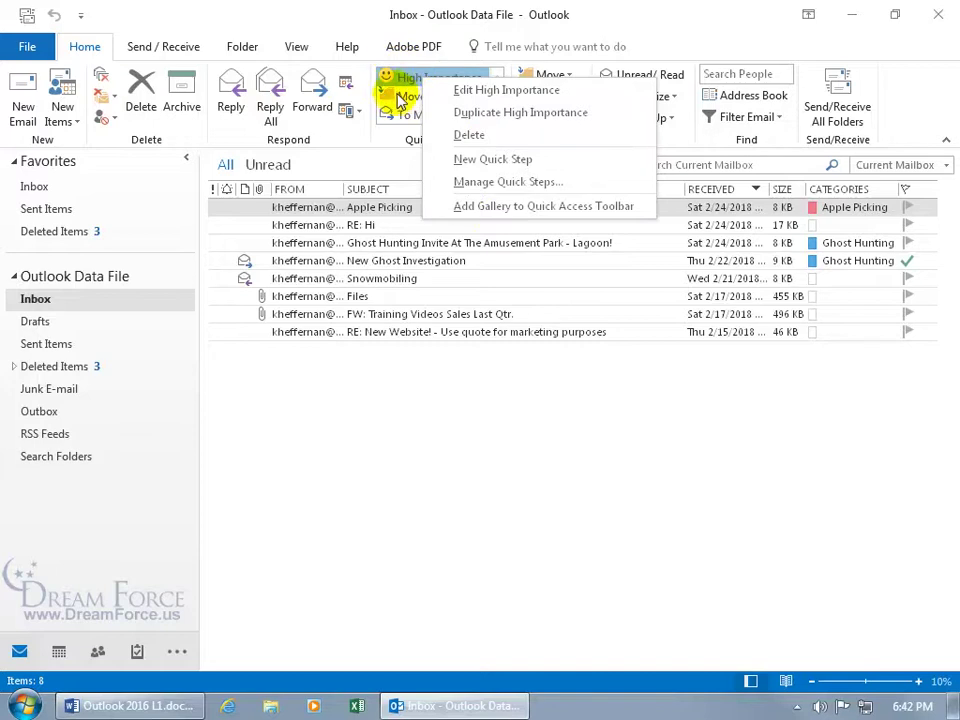
left_click(477, 207)
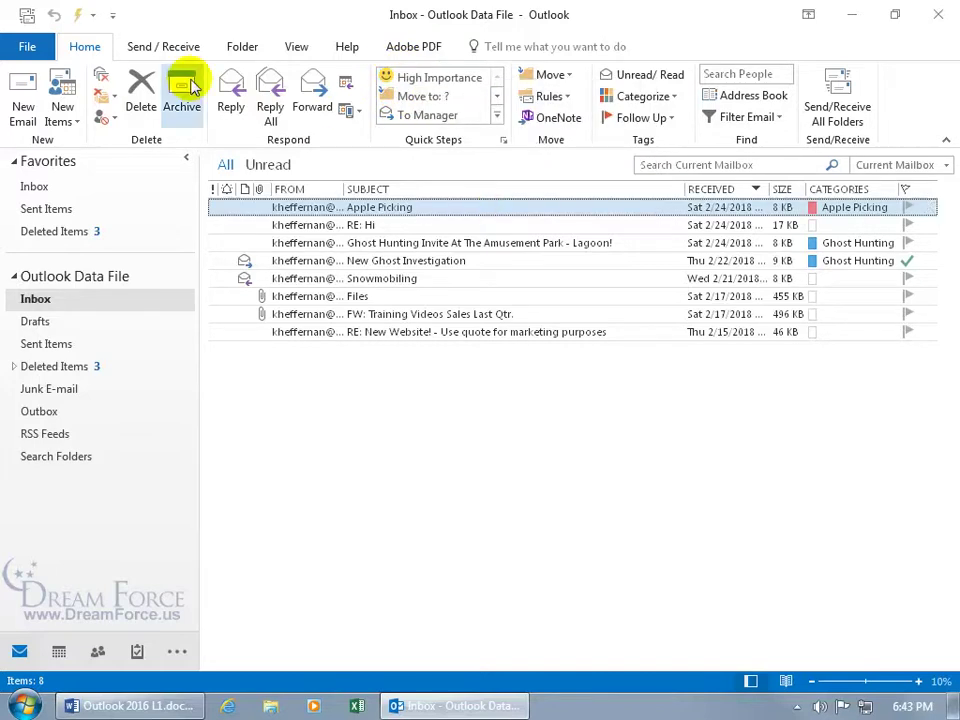
left_click(93, 18)
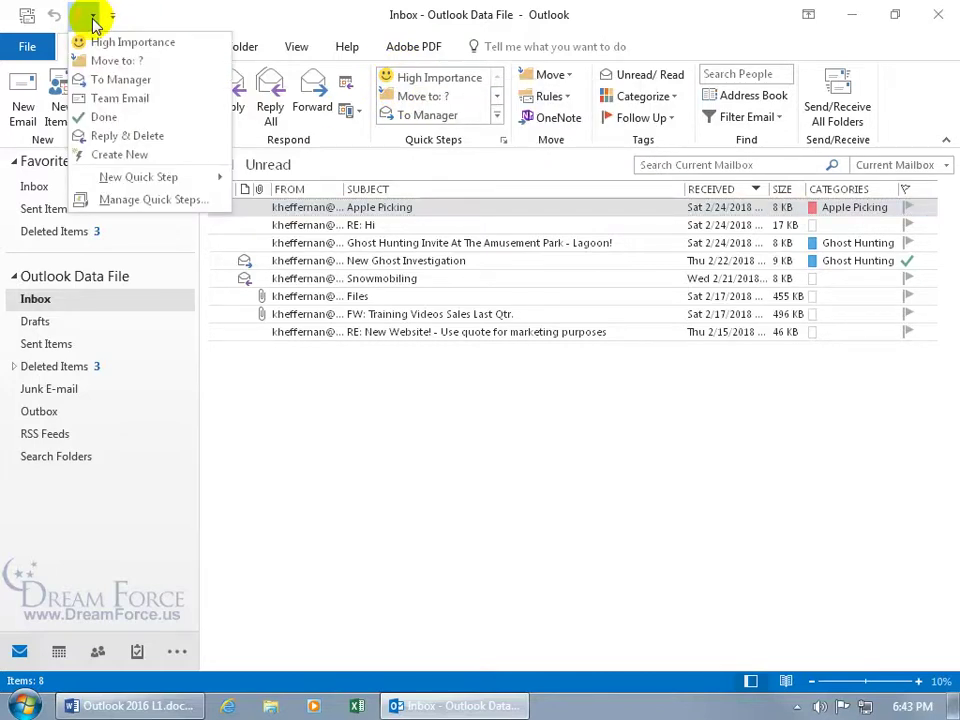
left_click(214, 14)
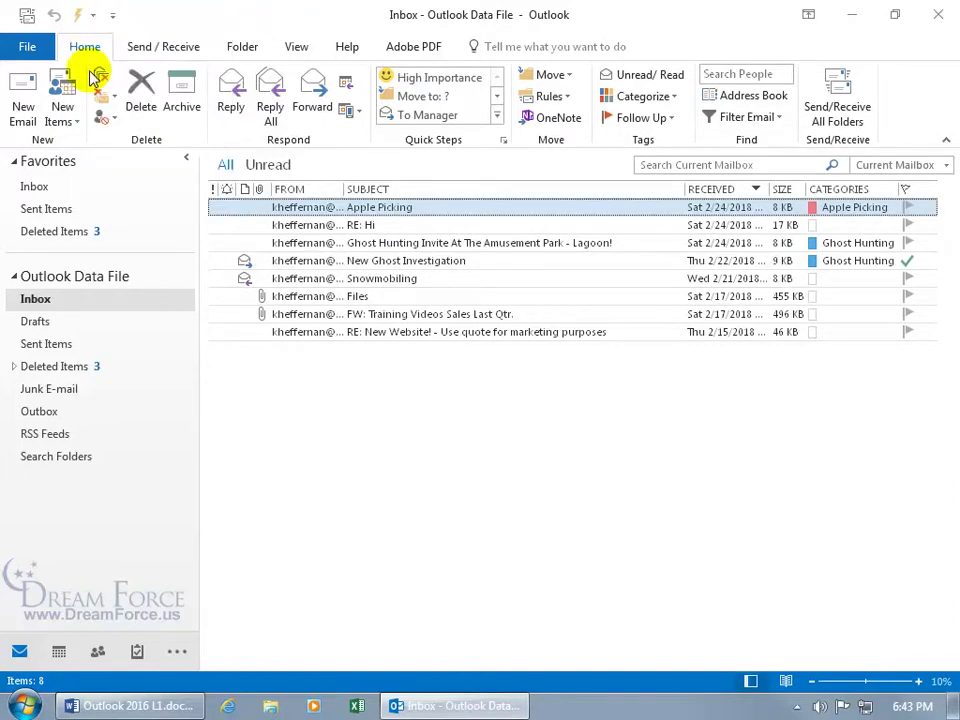
left_click(244, 46)
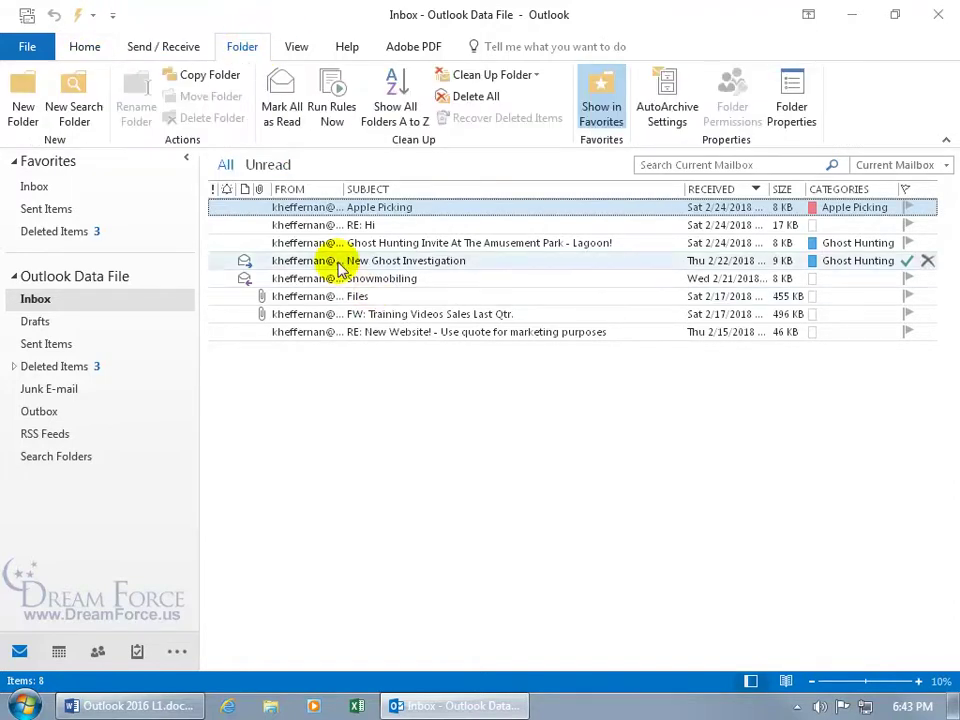
left_click(92, 16)
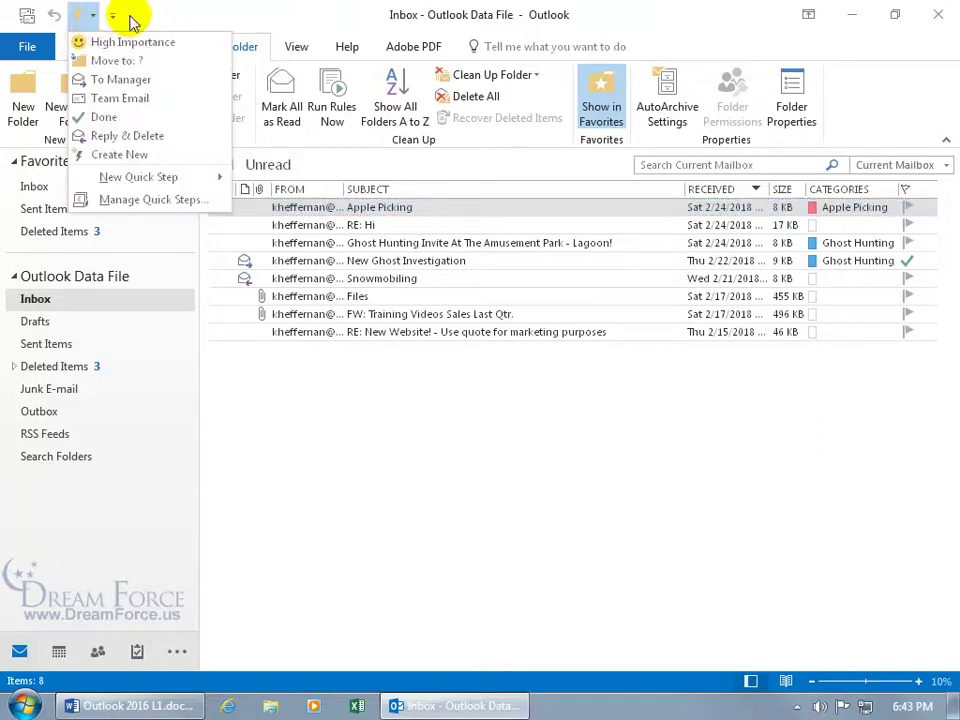
right_click(86, 20)
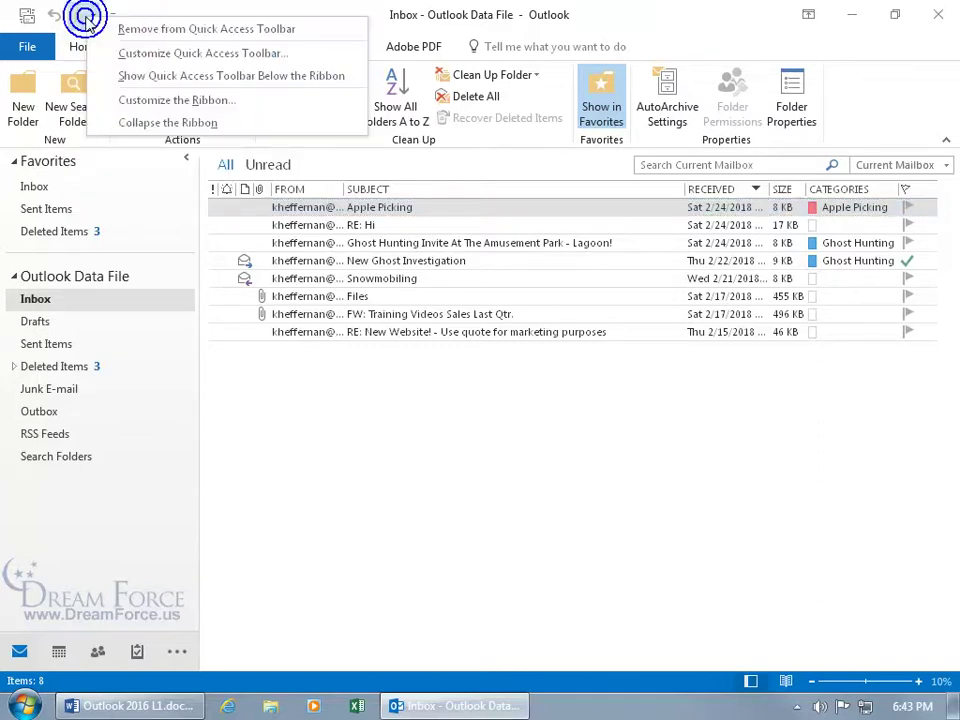
left_click(106, 30)
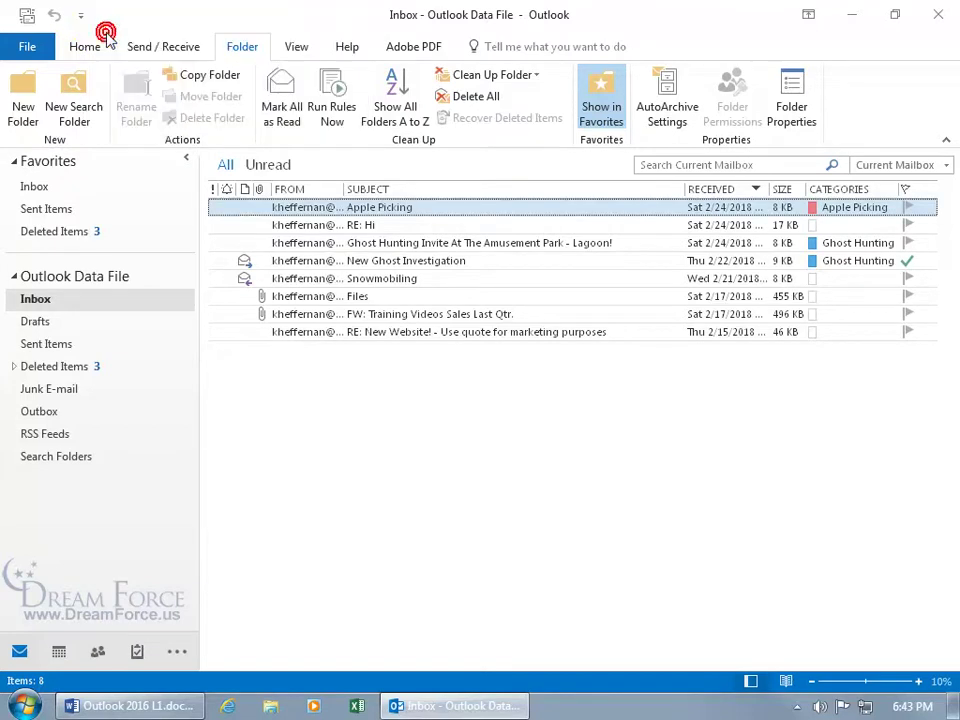
left_click(92, 48)
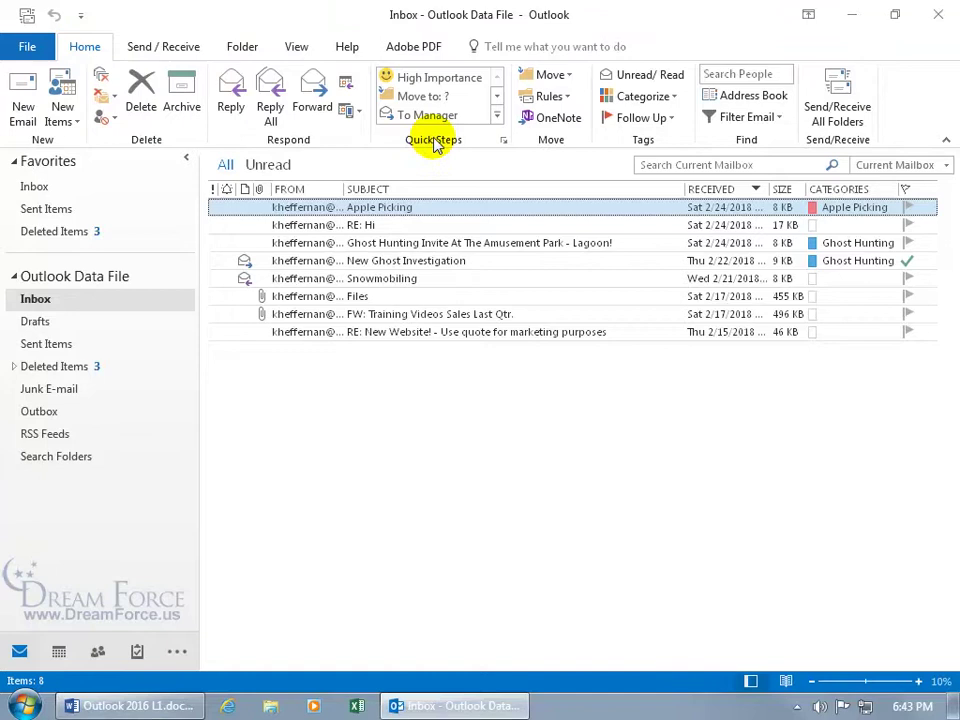
Open Manage Quick Steps, close it, reopen it from the gallery and view the New quick step types
right_click(455, 80)
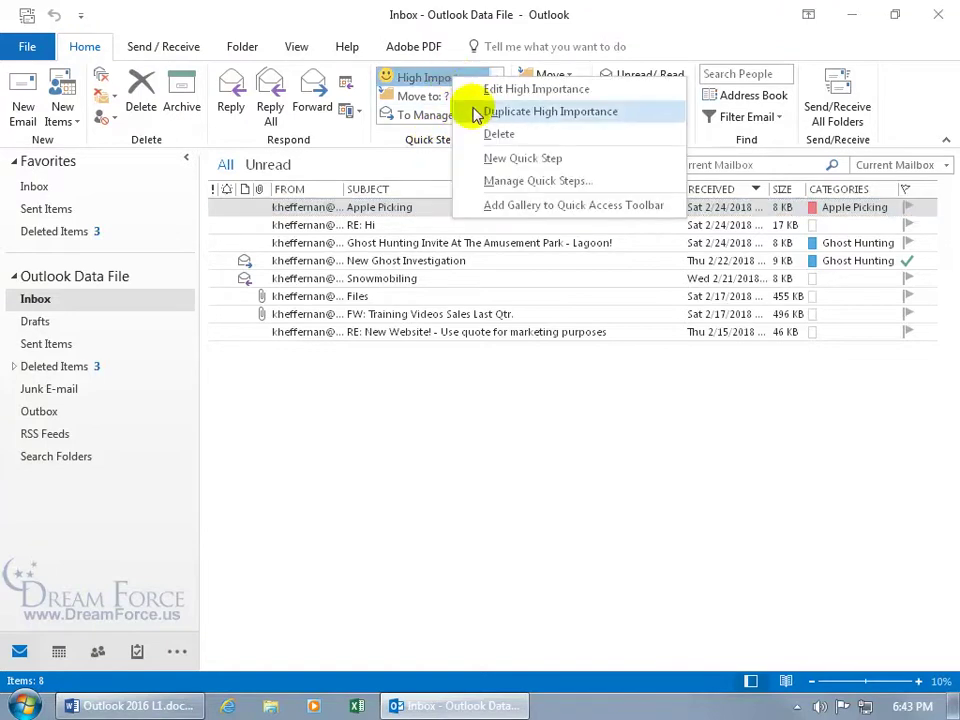
left_click(497, 184)
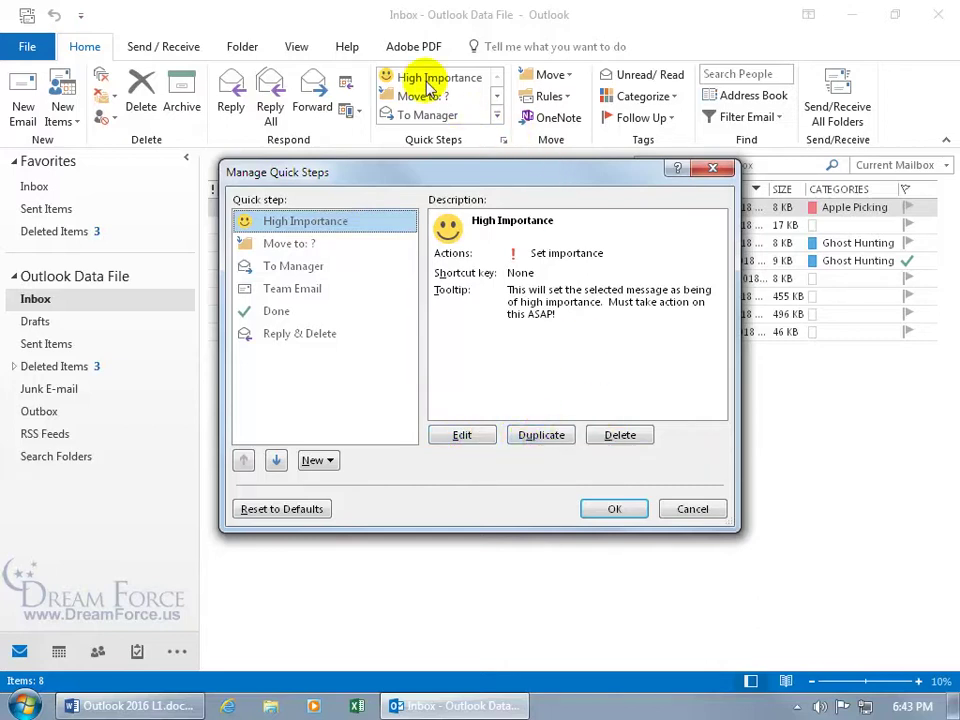
left_click(694, 509)
left_click(497, 117)
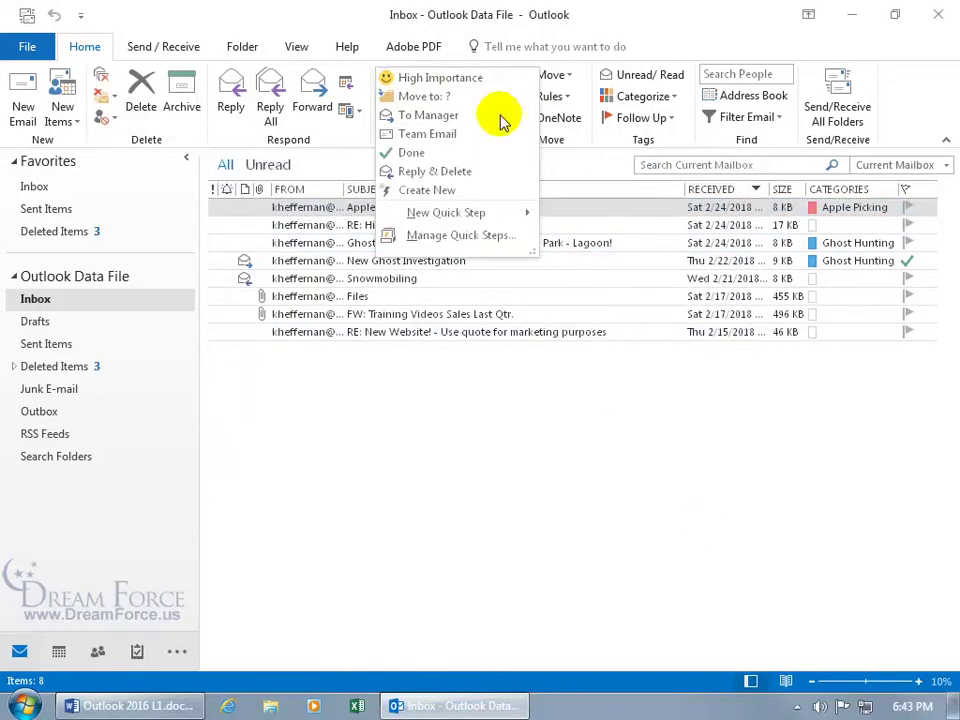
left_click(475, 240)
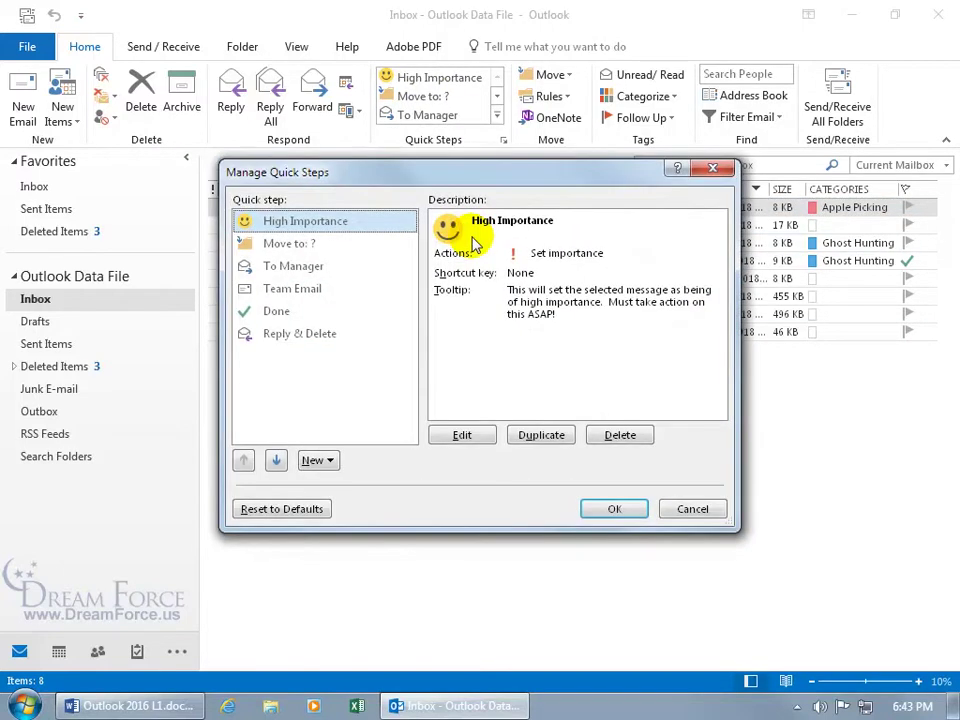
left_click(320, 460)
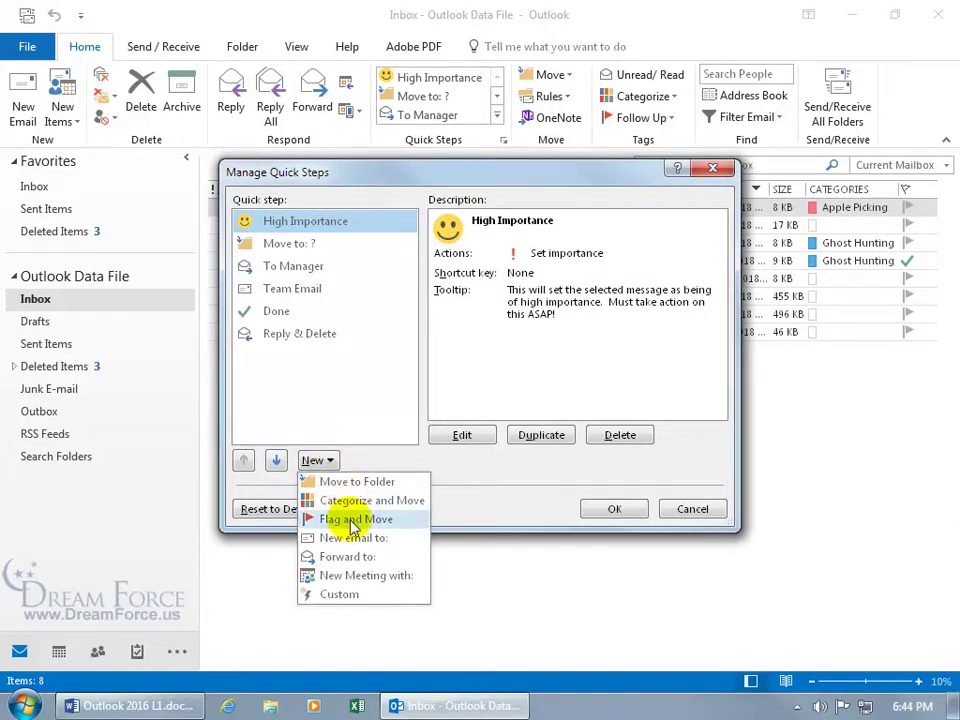
left_click(349, 470)
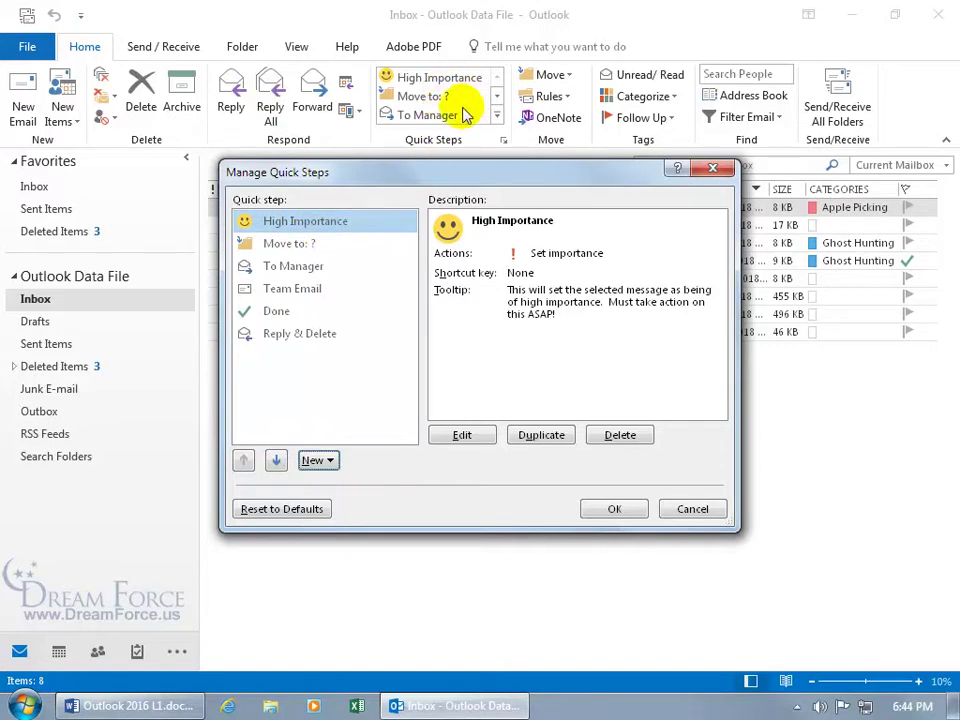
Move High Importance and Move to: ? down, then move To Manager to the top
left_click(276, 460)
left_click(298, 220)
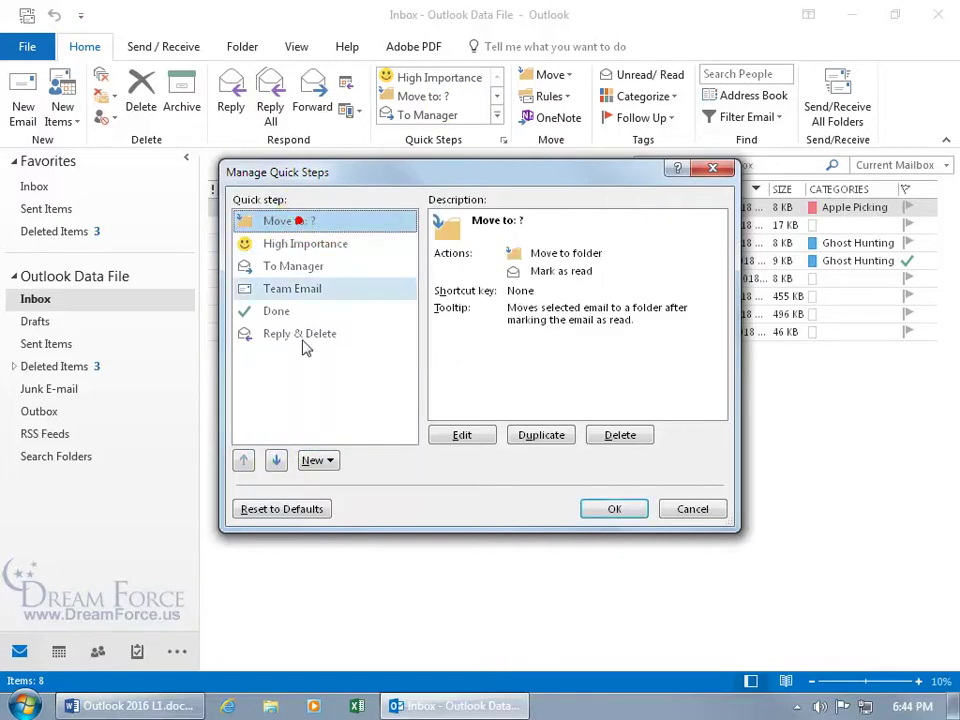
left_click(275, 460)
left_click(275, 460)
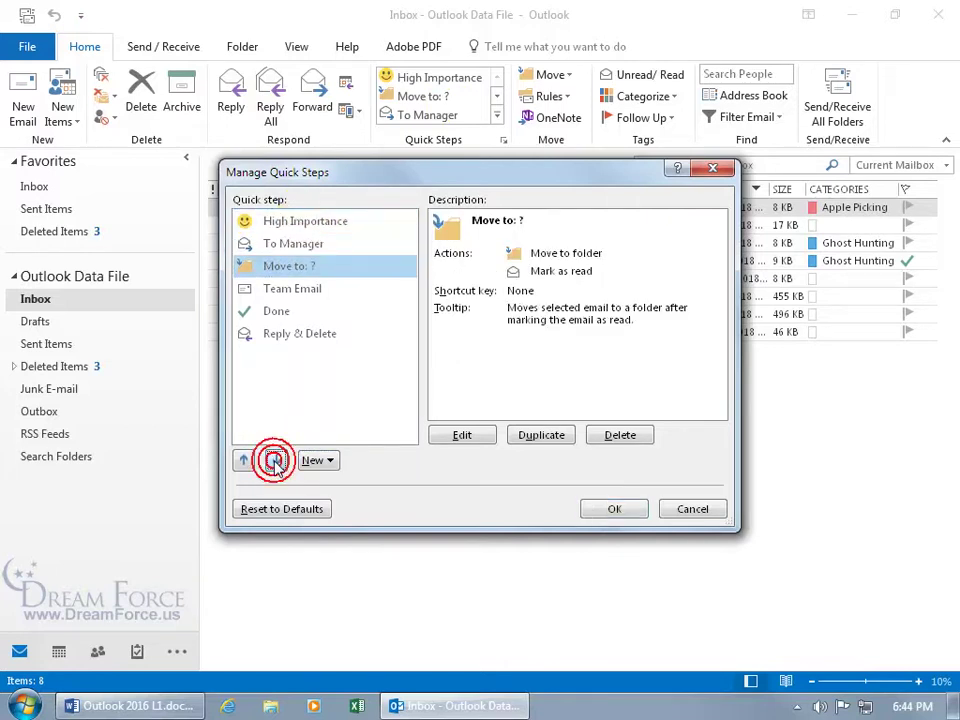
left_click(293, 243)
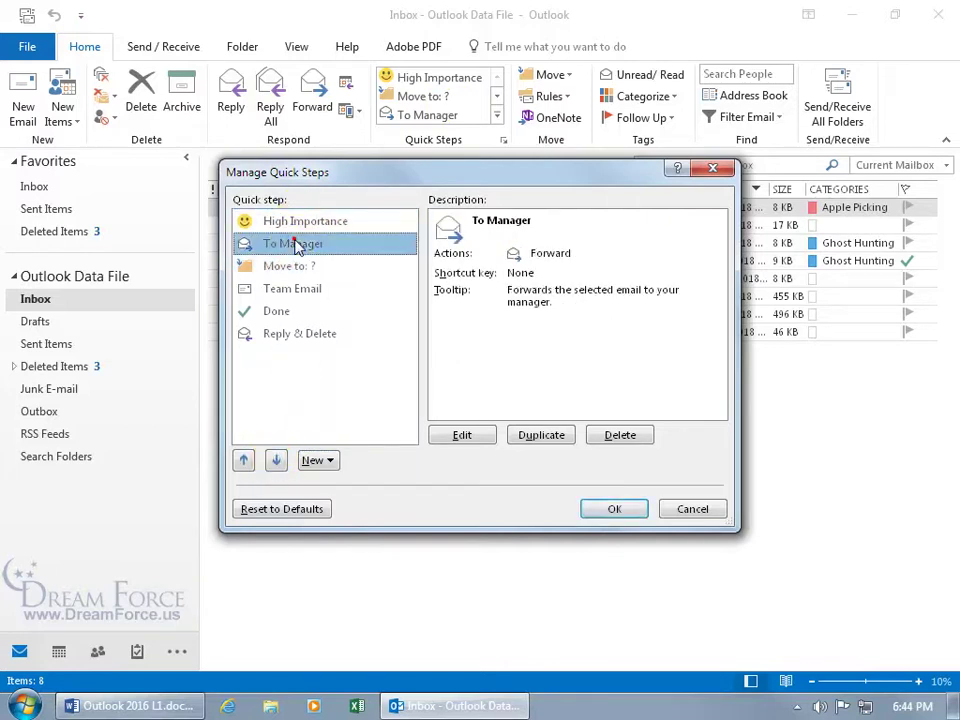
left_click(245, 463)
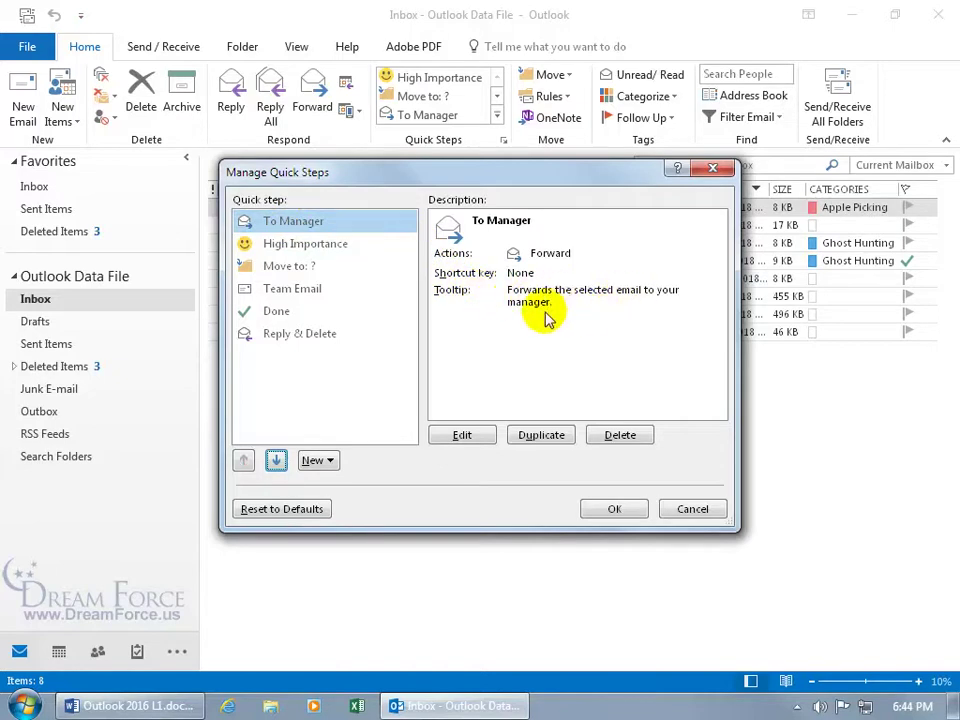
Rename the To Manager quick step to 'Big Cheese', leaving its icon unchanged
left_click(466, 437)
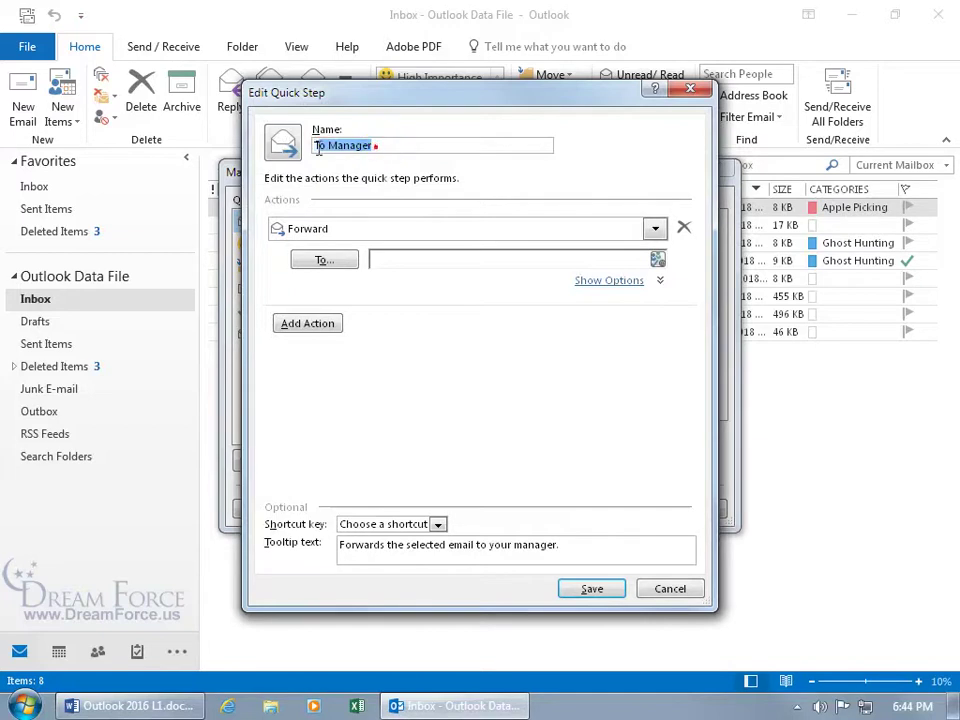
type("Big Cheese")
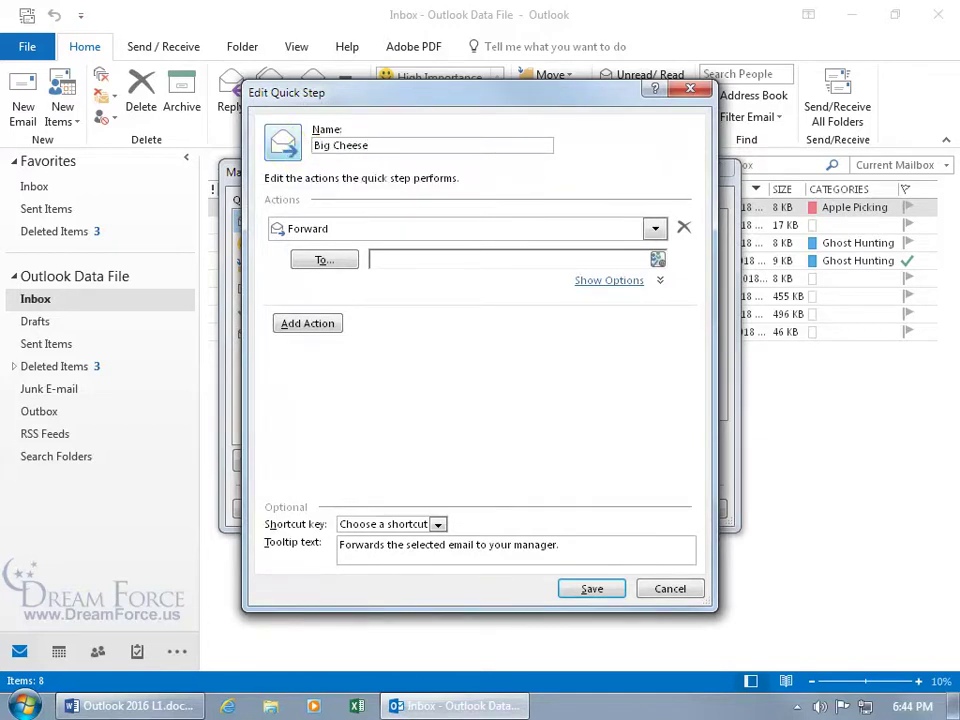
left_click(283, 146)
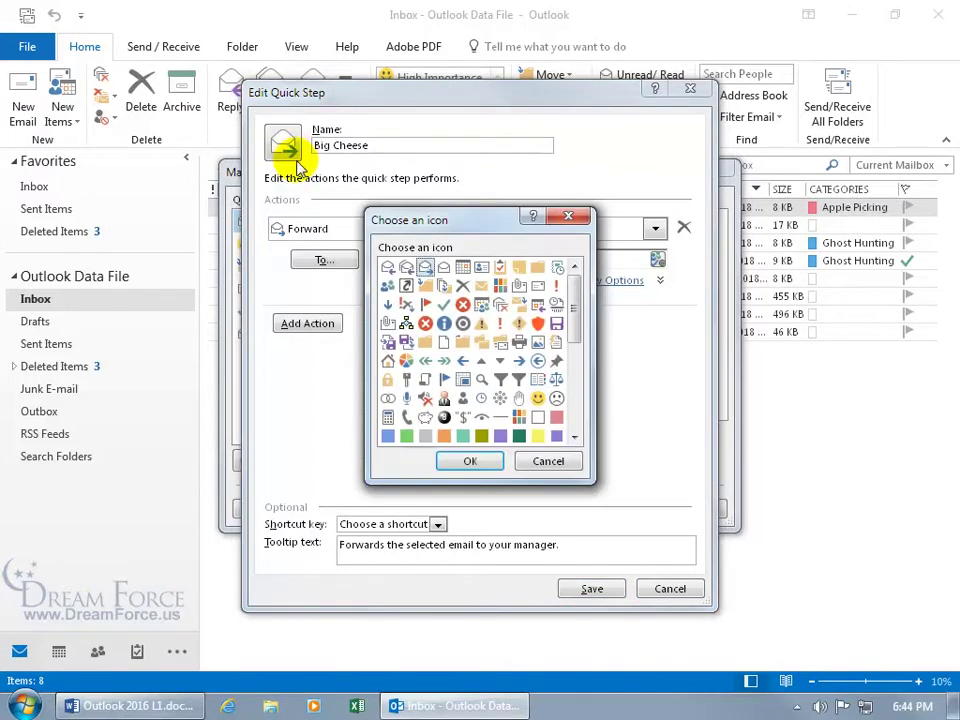
left_click(530, 460)
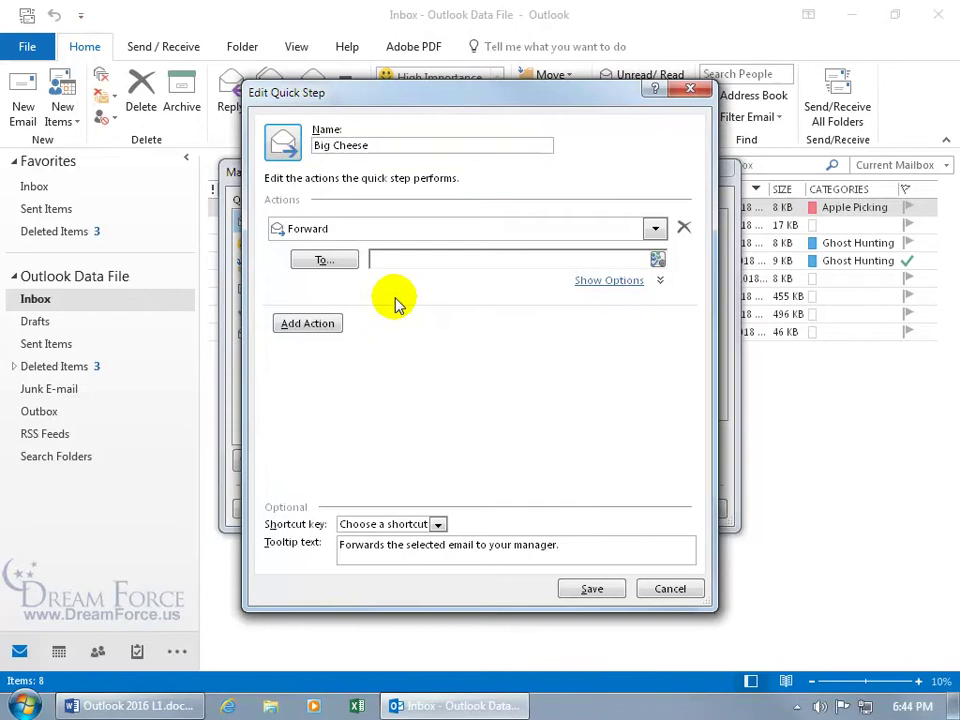
Set the forward recipient to the suggested contact, add a Cc line, and save the quick step
left_click(398, 258)
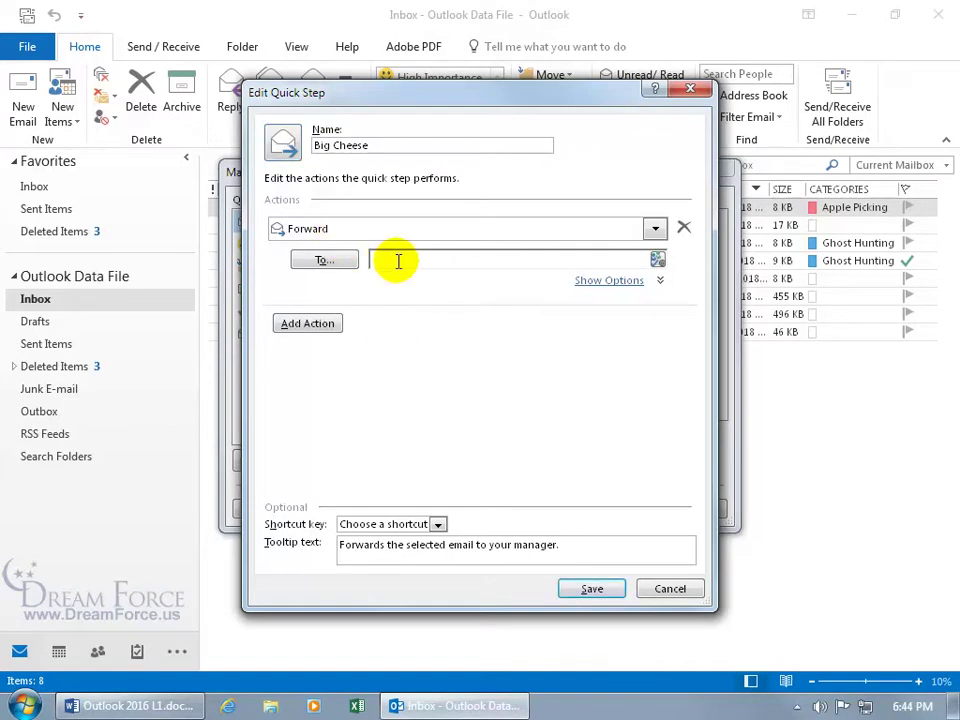
type("wil")
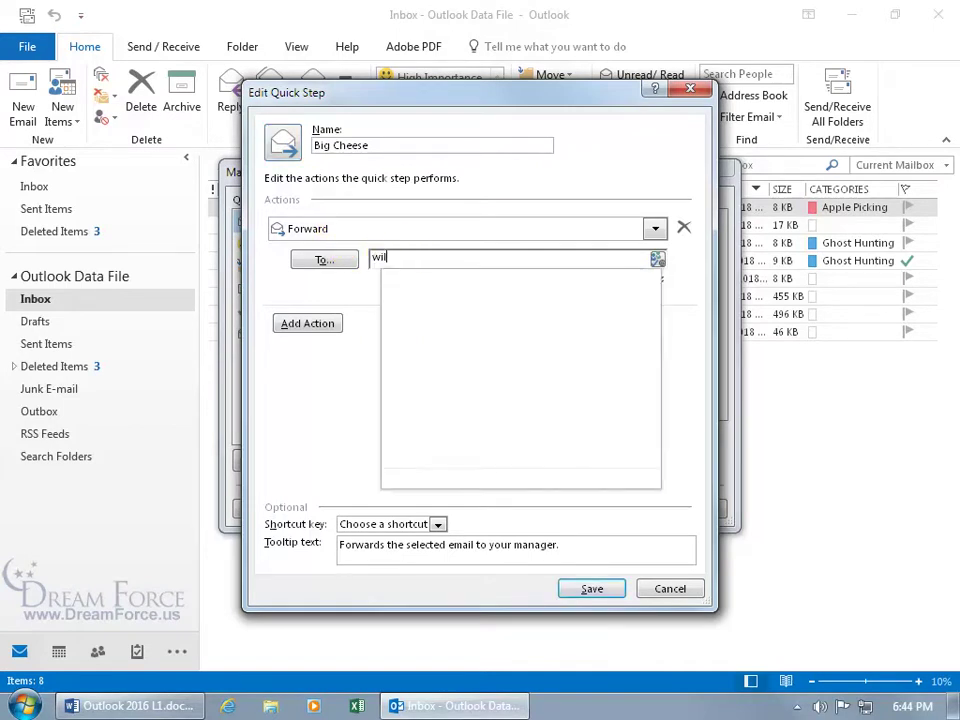
left_click(439, 284)
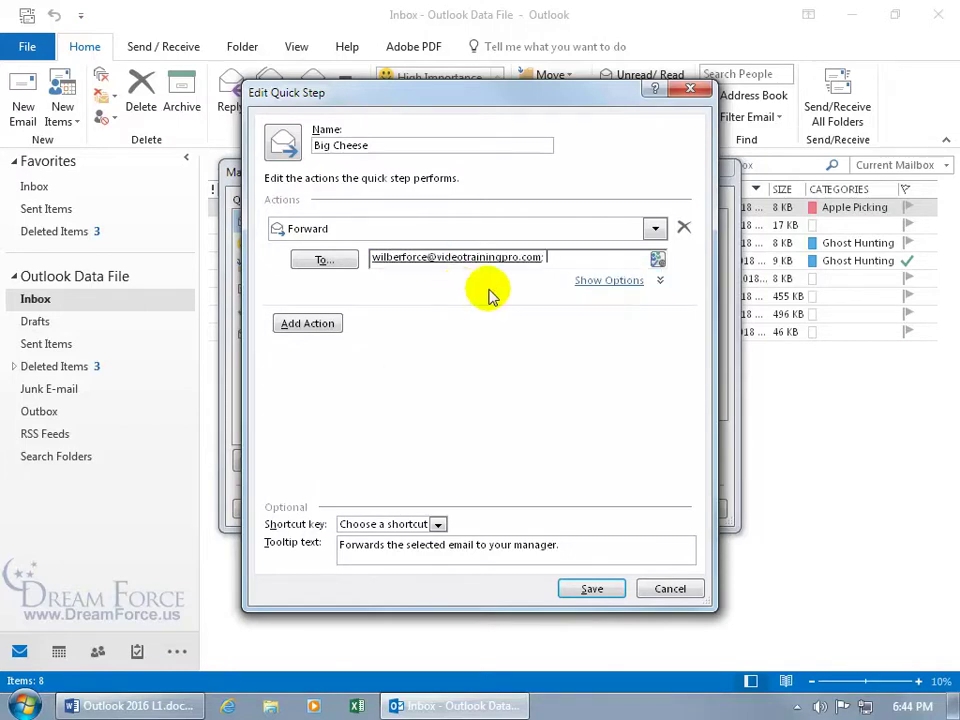
left_click(625, 283)
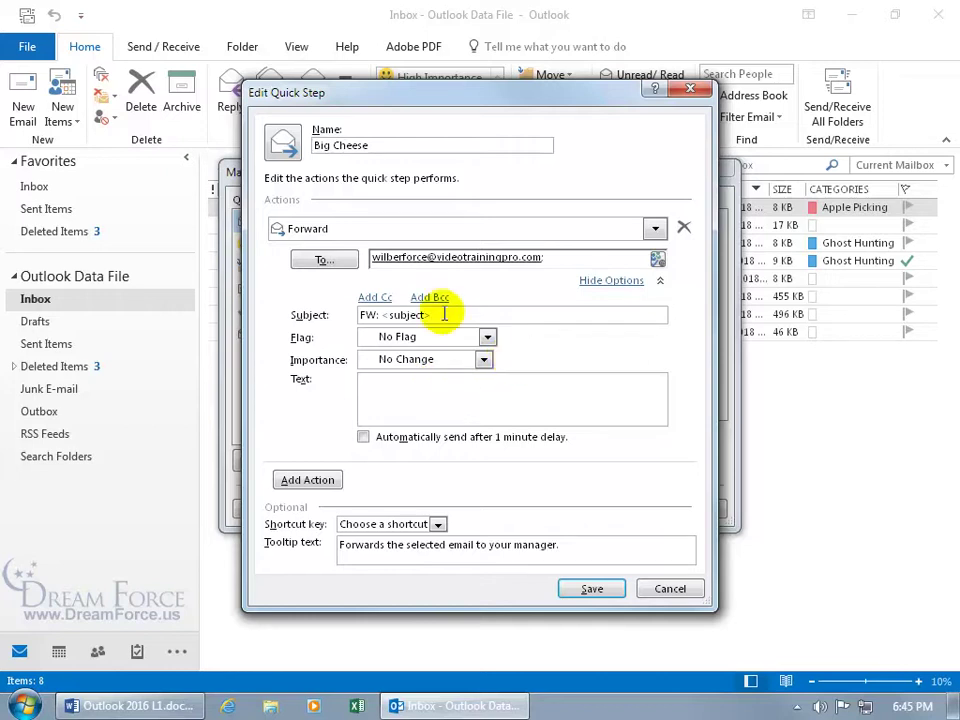
left_click(376, 298)
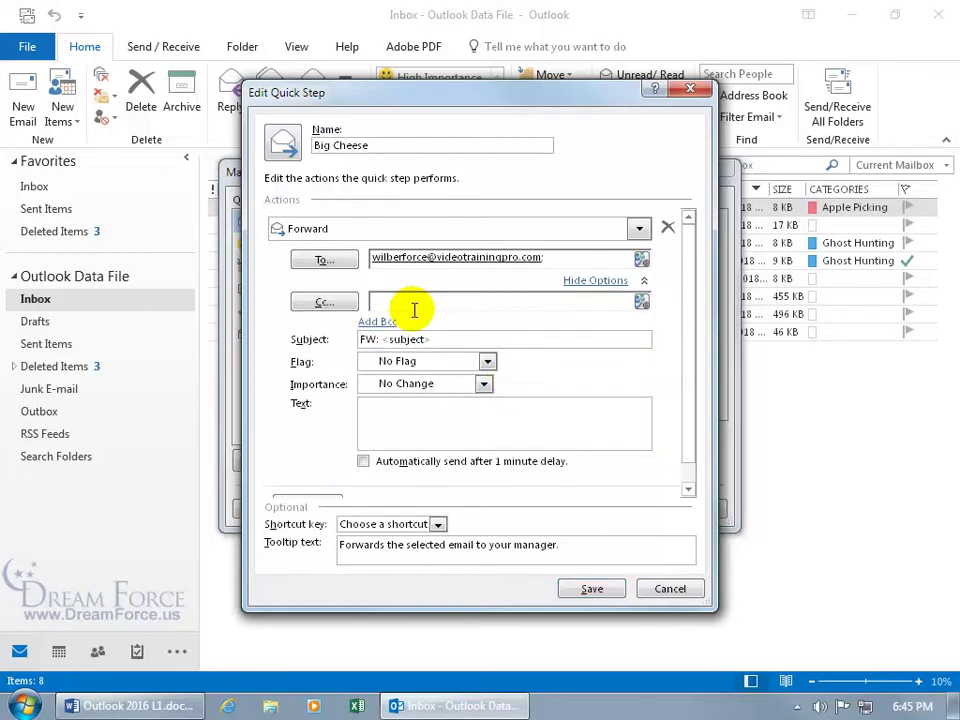
left_click(598, 282)
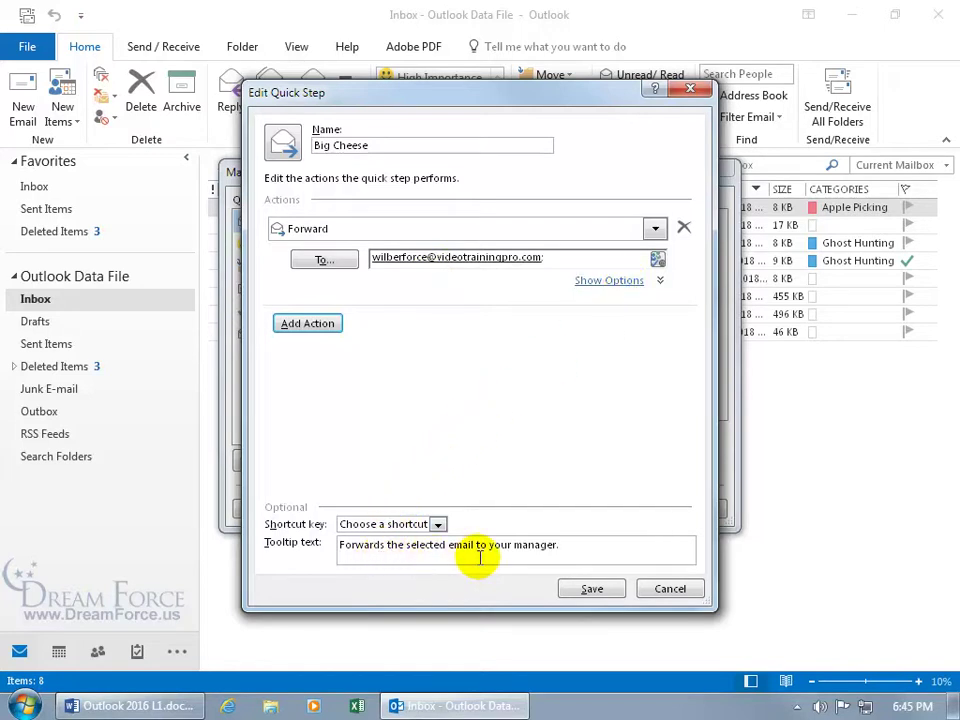
left_click(591, 590)
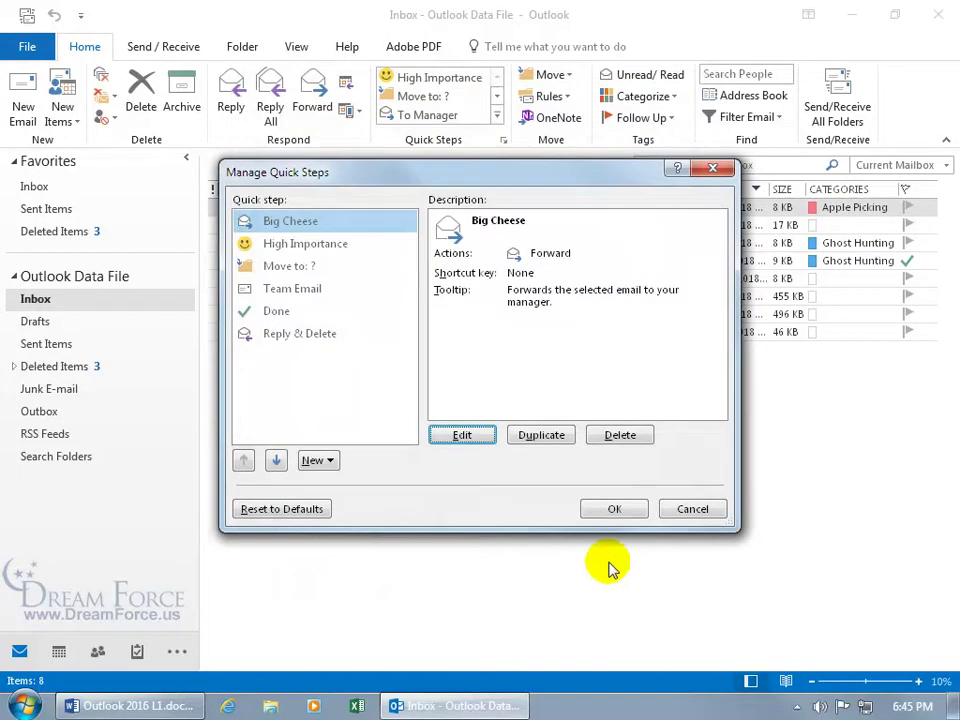
Apply the quick step changes and test Big Cheese on the Apple Picking message, closing the forward
left_click(614, 511)
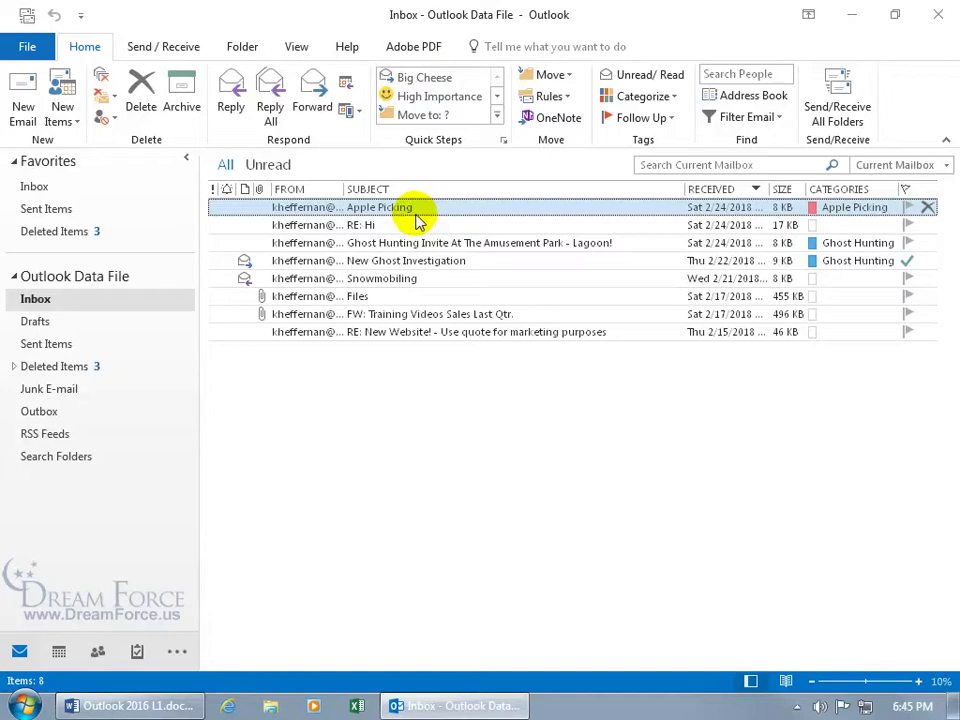
left_click(424, 80)
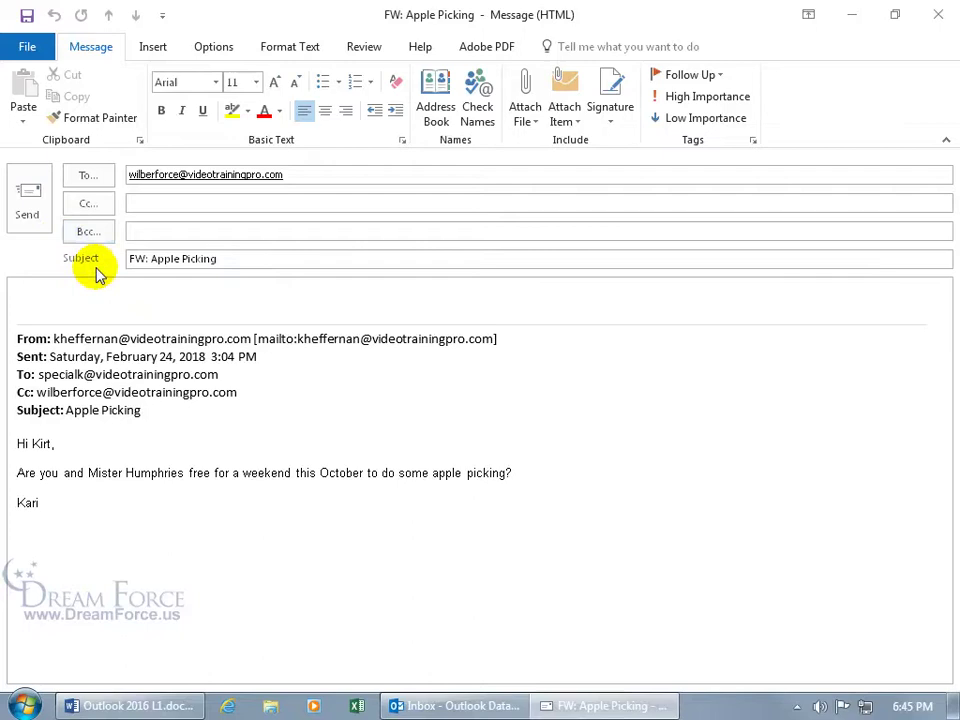
left_click(938, 14)
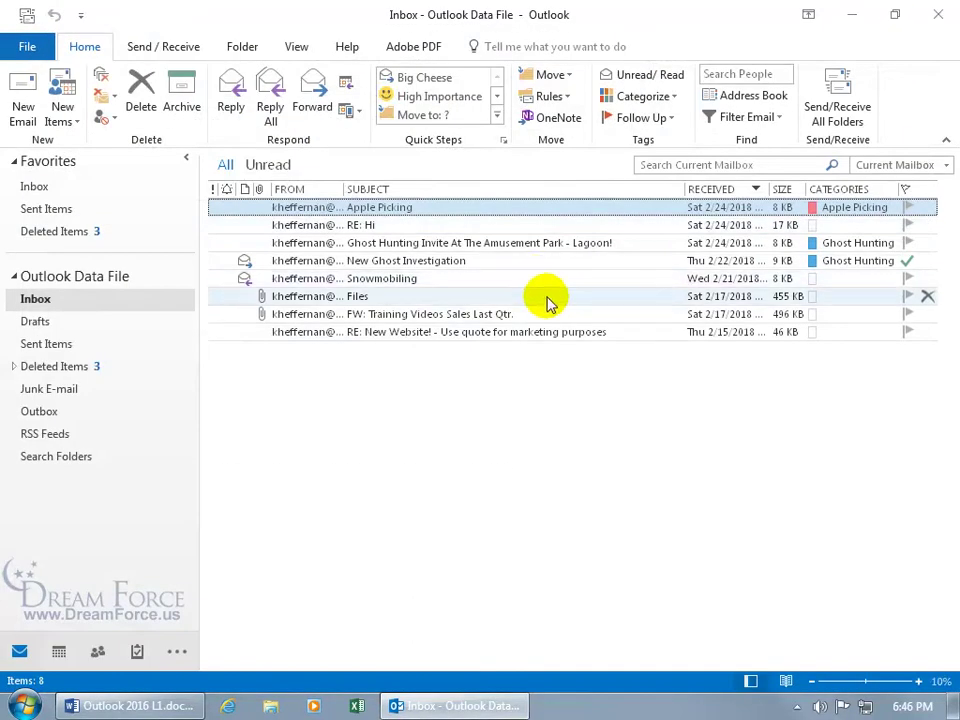
Forward Apple Picking the ordinary way, then close it without saving the draft
left_click(314, 100)
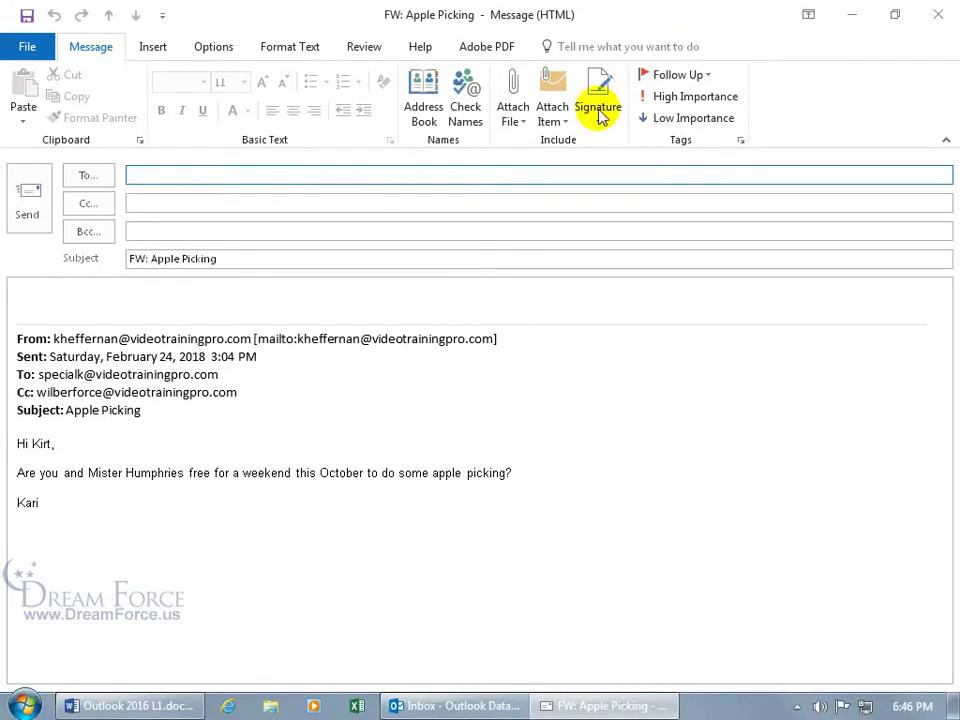
left_click(935, 18)
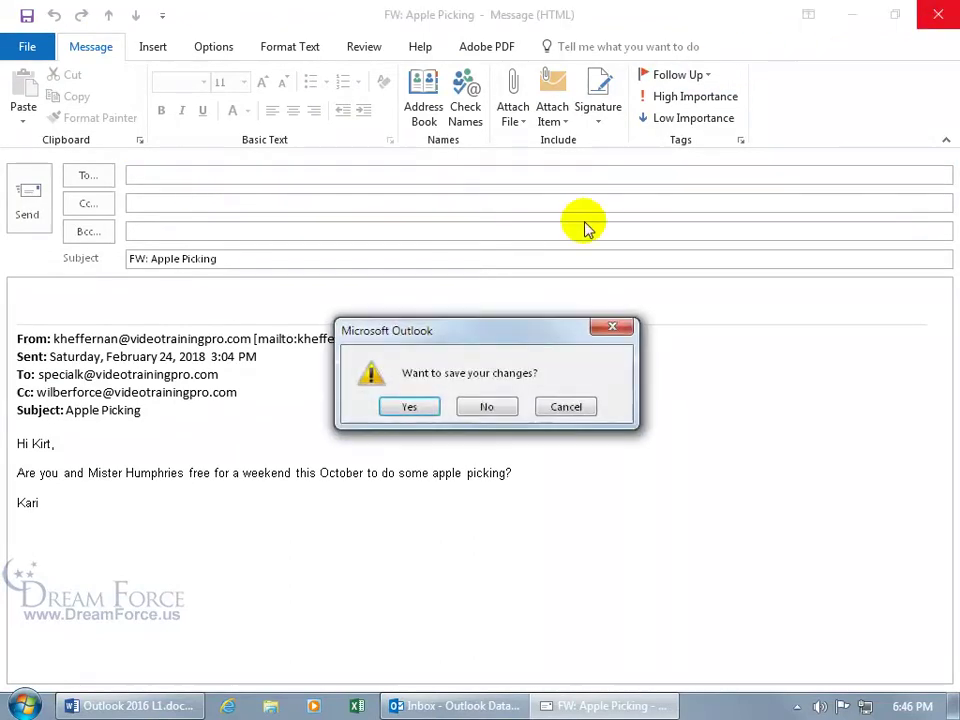
left_click(488, 402)
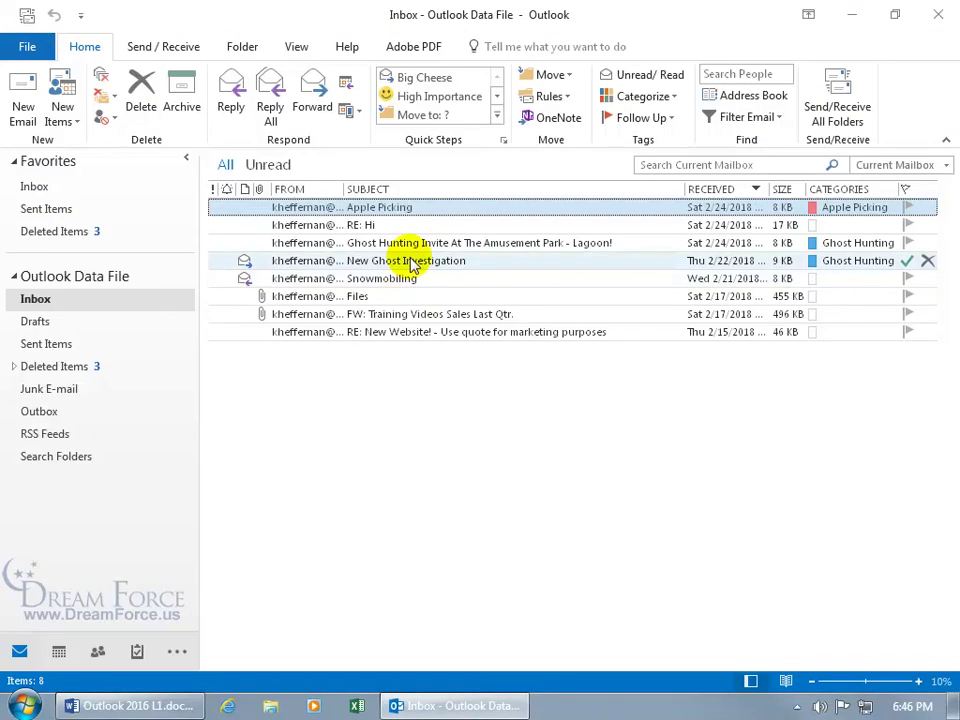
Reset all quick steps to defaults in Manage Quick Steps, confirm Yes, and apply with OK
left_click(504, 141)
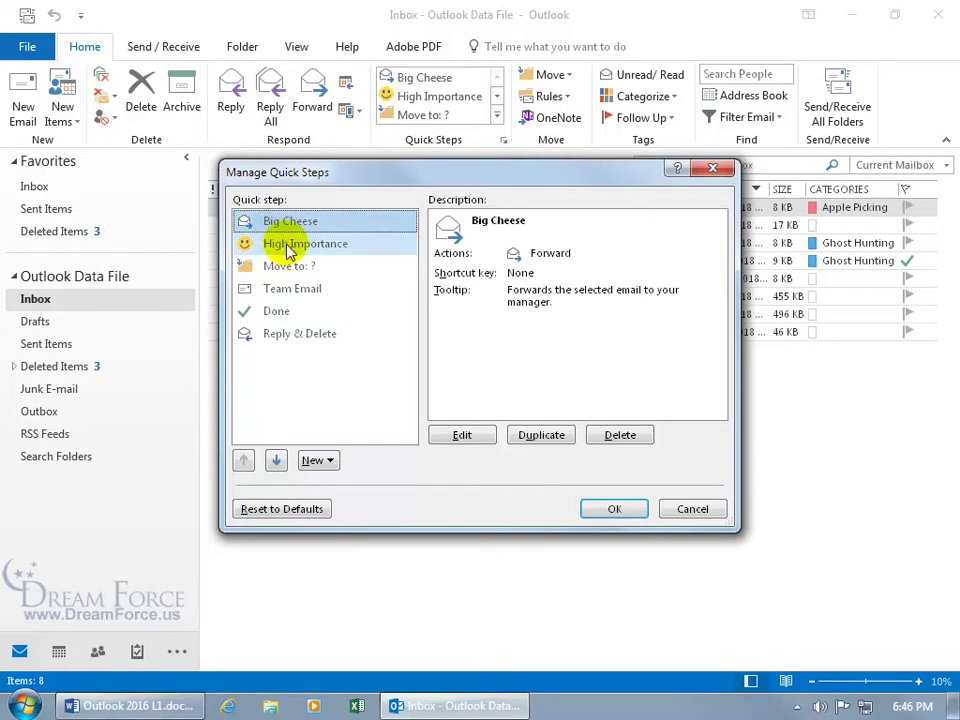
left_click(304, 511)
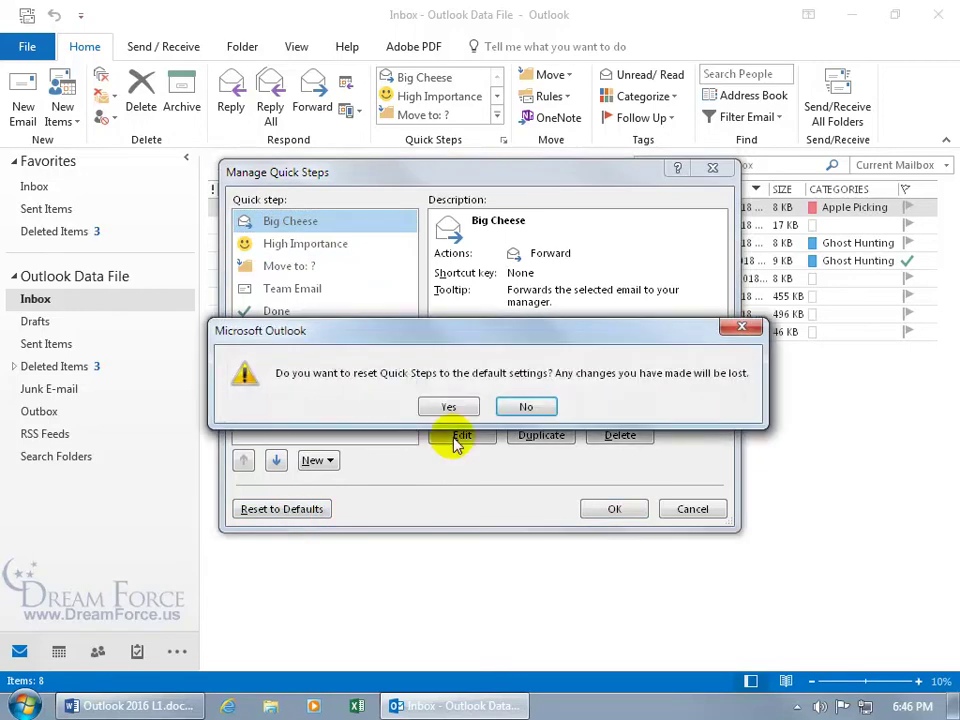
left_click(449, 407)
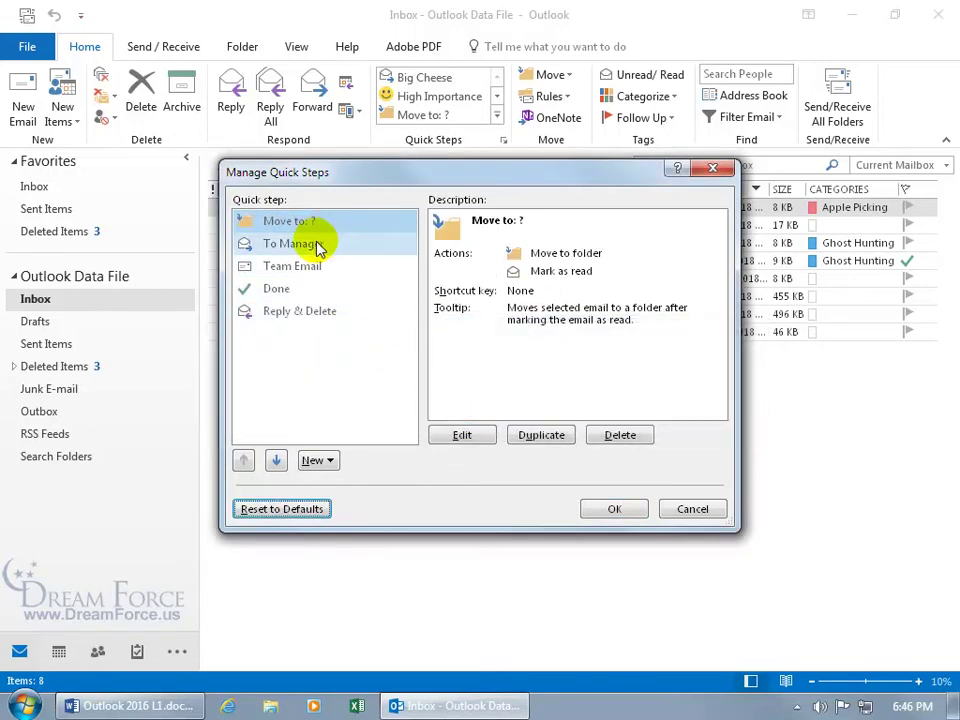
left_click(631, 508)
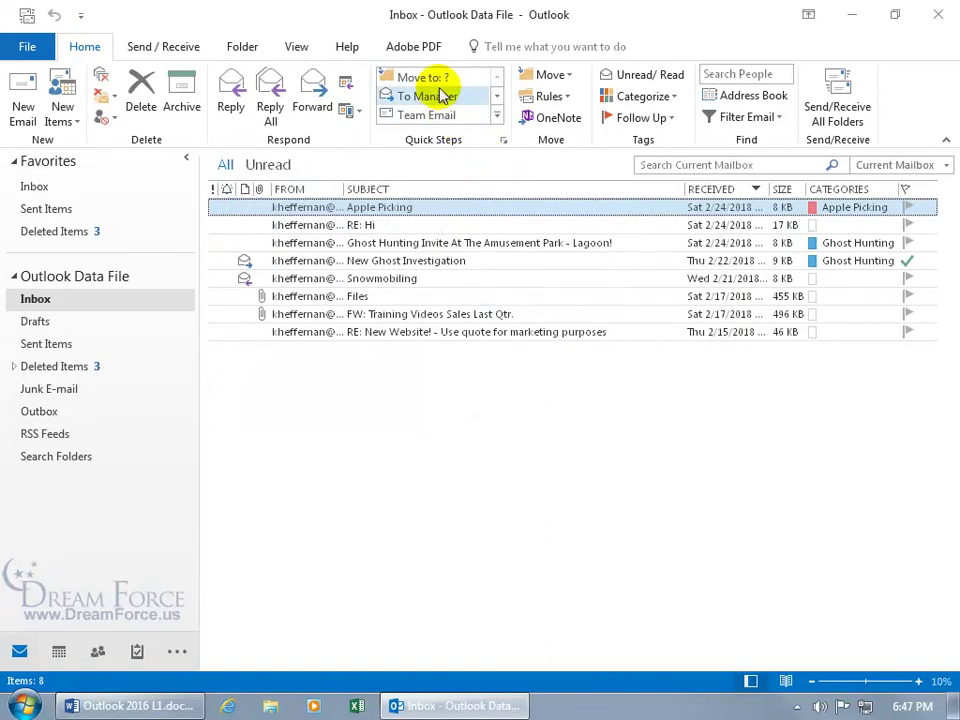